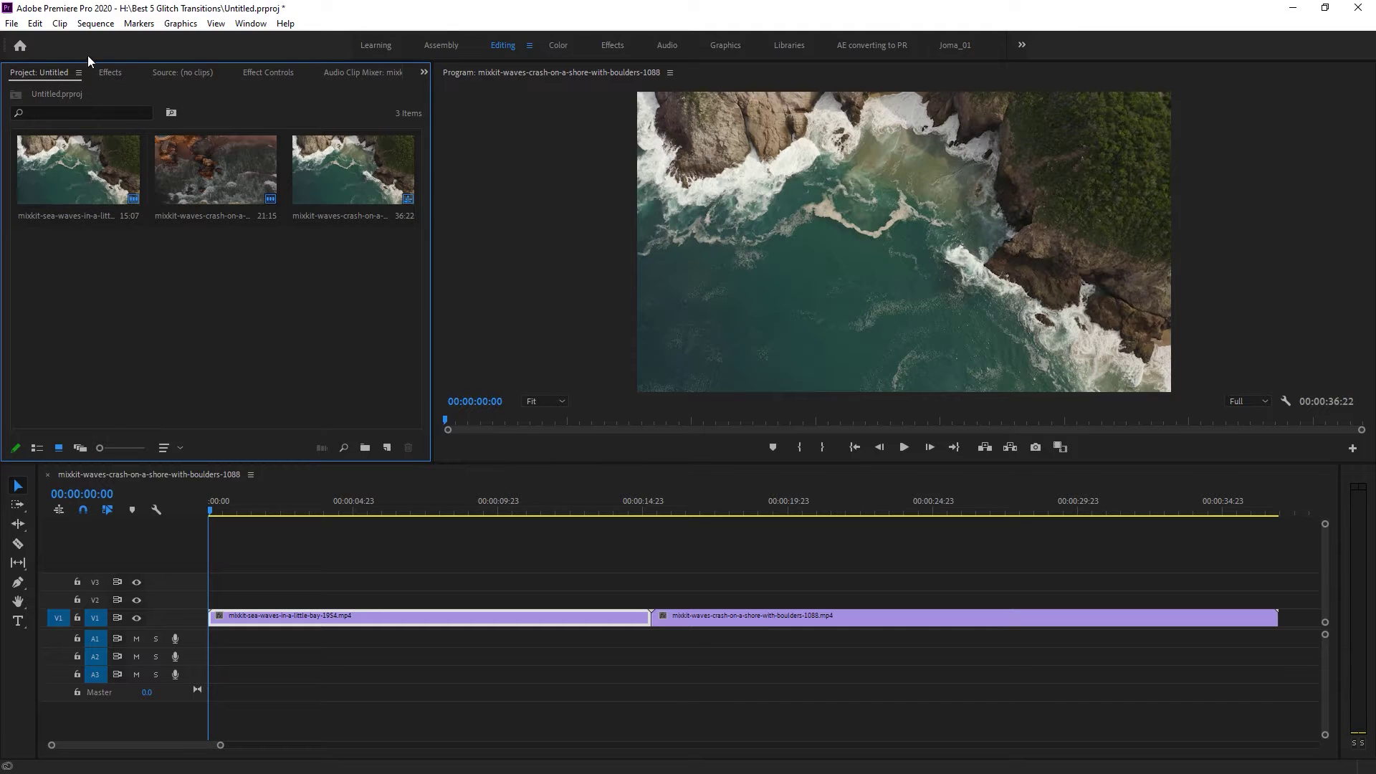
# Step: Import Best 5 Glitch Transitions.prfpset into Presets and expand the 5 - Glitch Transition-WGFX bin
pyautogui.click(112, 73)
pyautogui.click(10, 111)
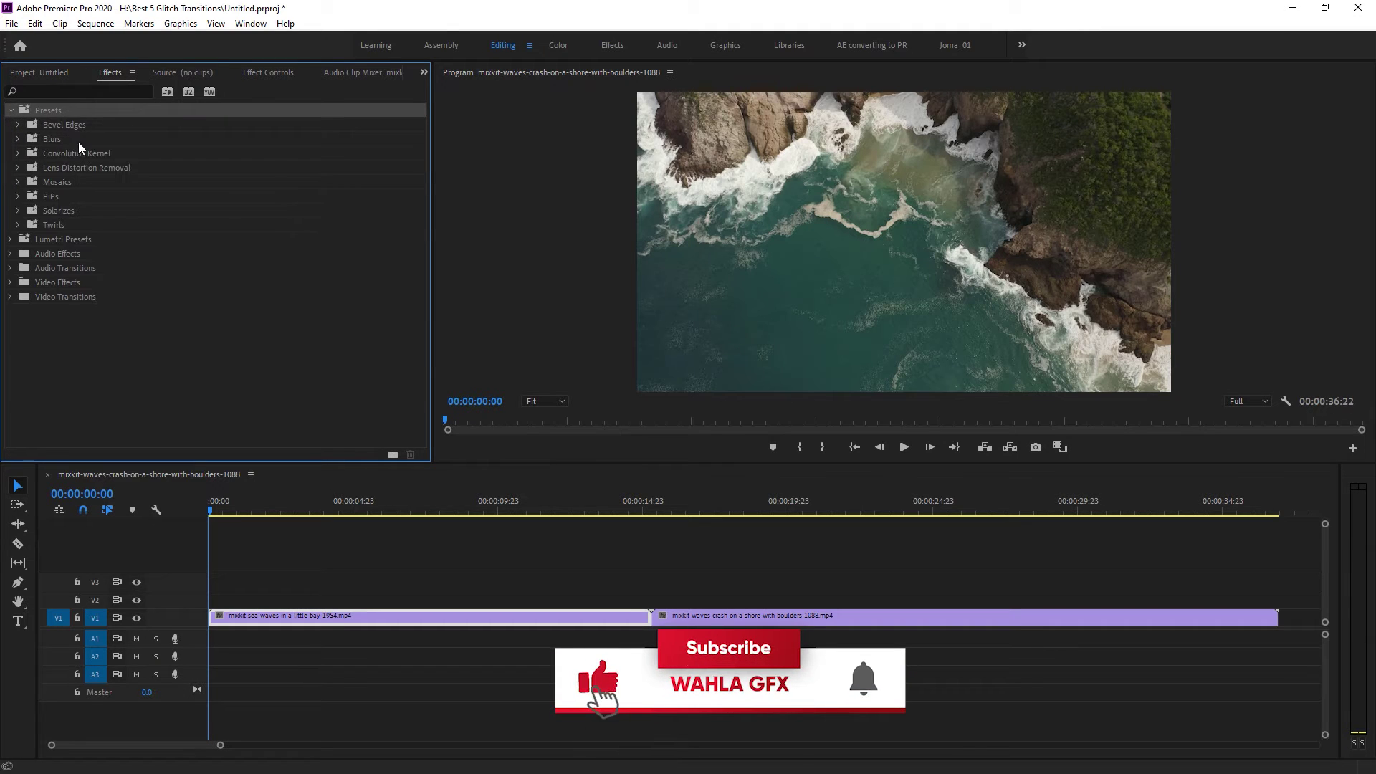
pyautogui.rightClick(212, 143)
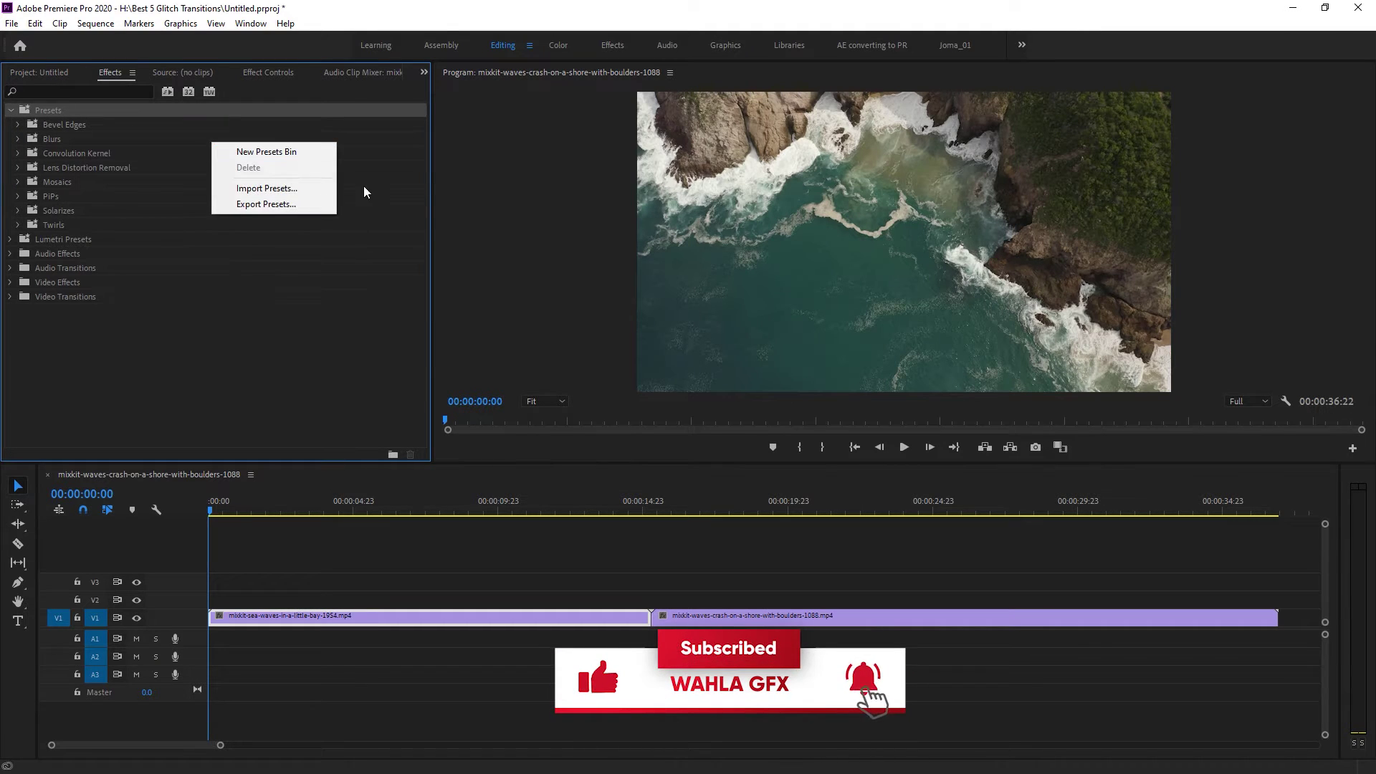
pyautogui.click(298, 187)
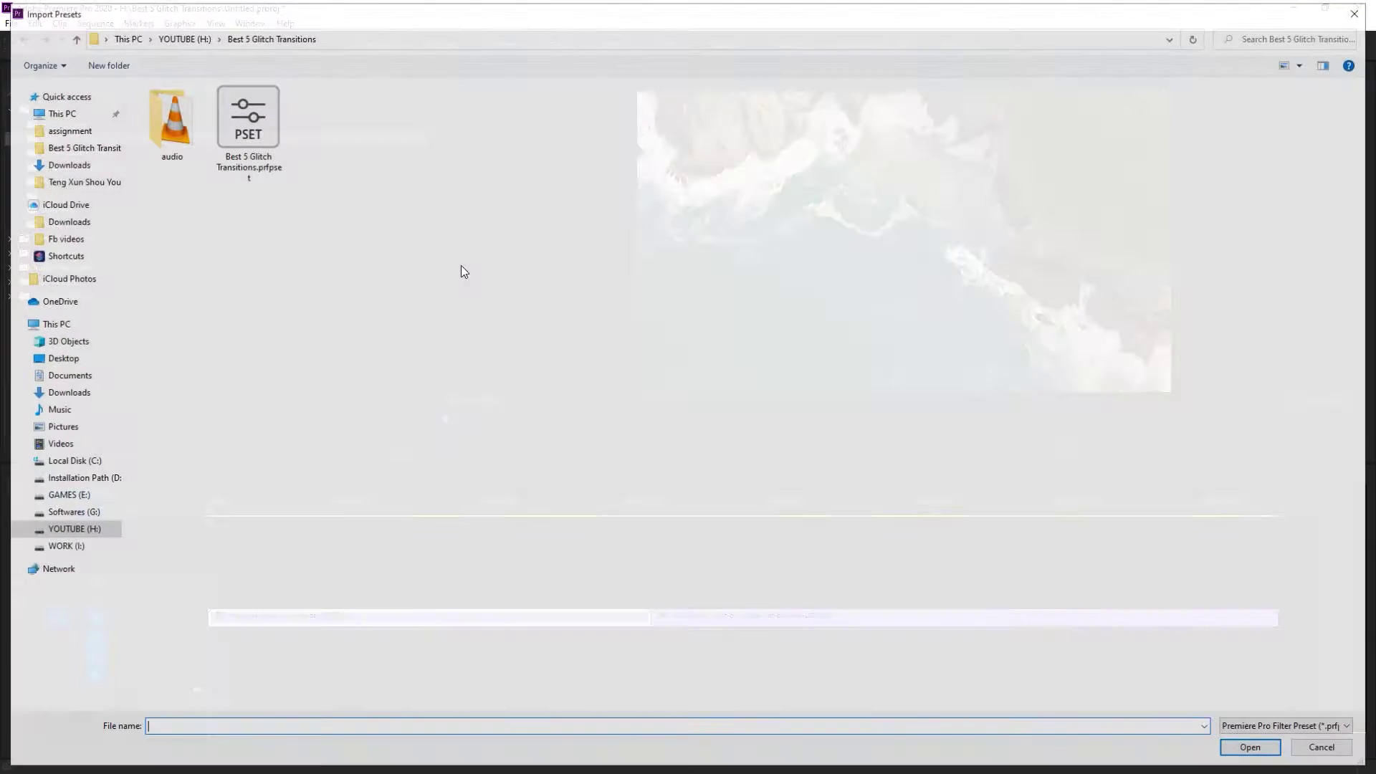
pyautogui.click(261, 165)
pyautogui.click(1233, 742)
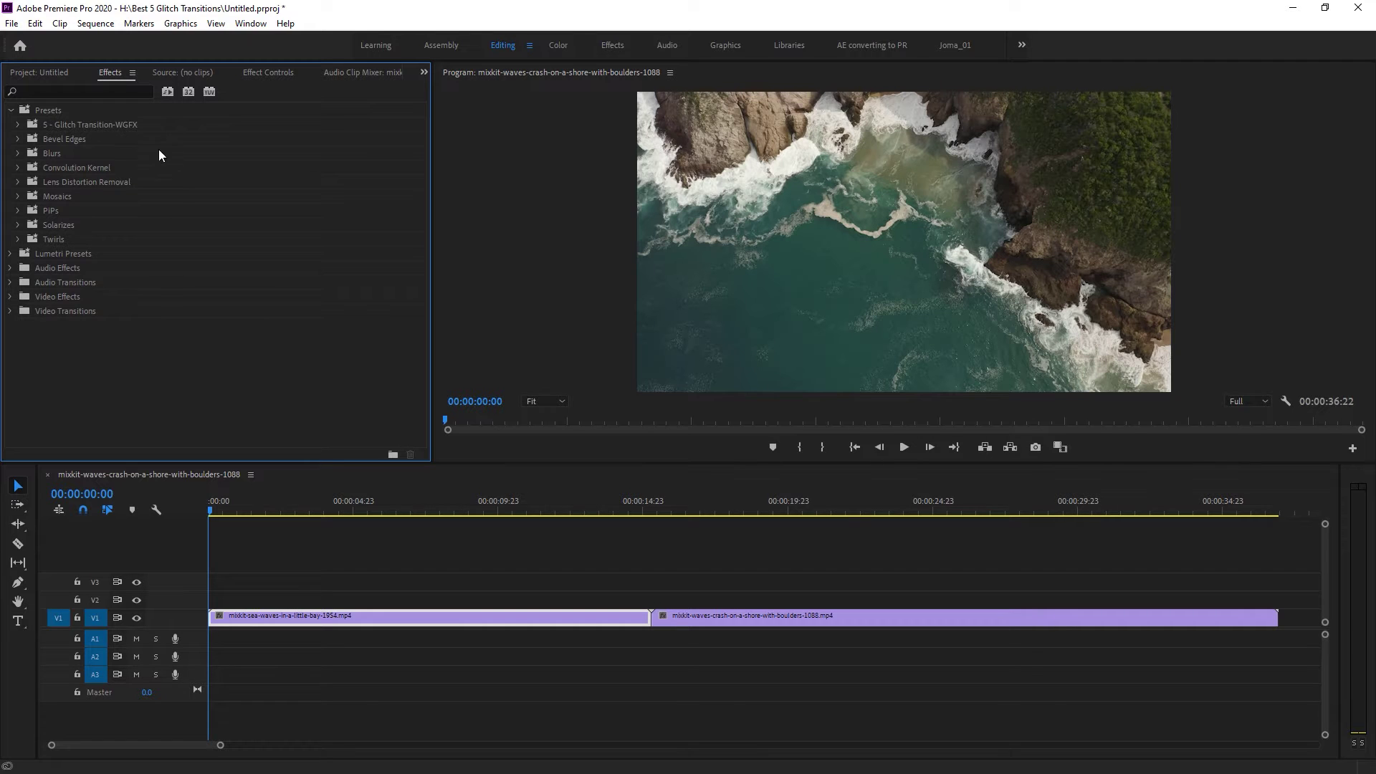
pyautogui.doubleClick(134, 131)
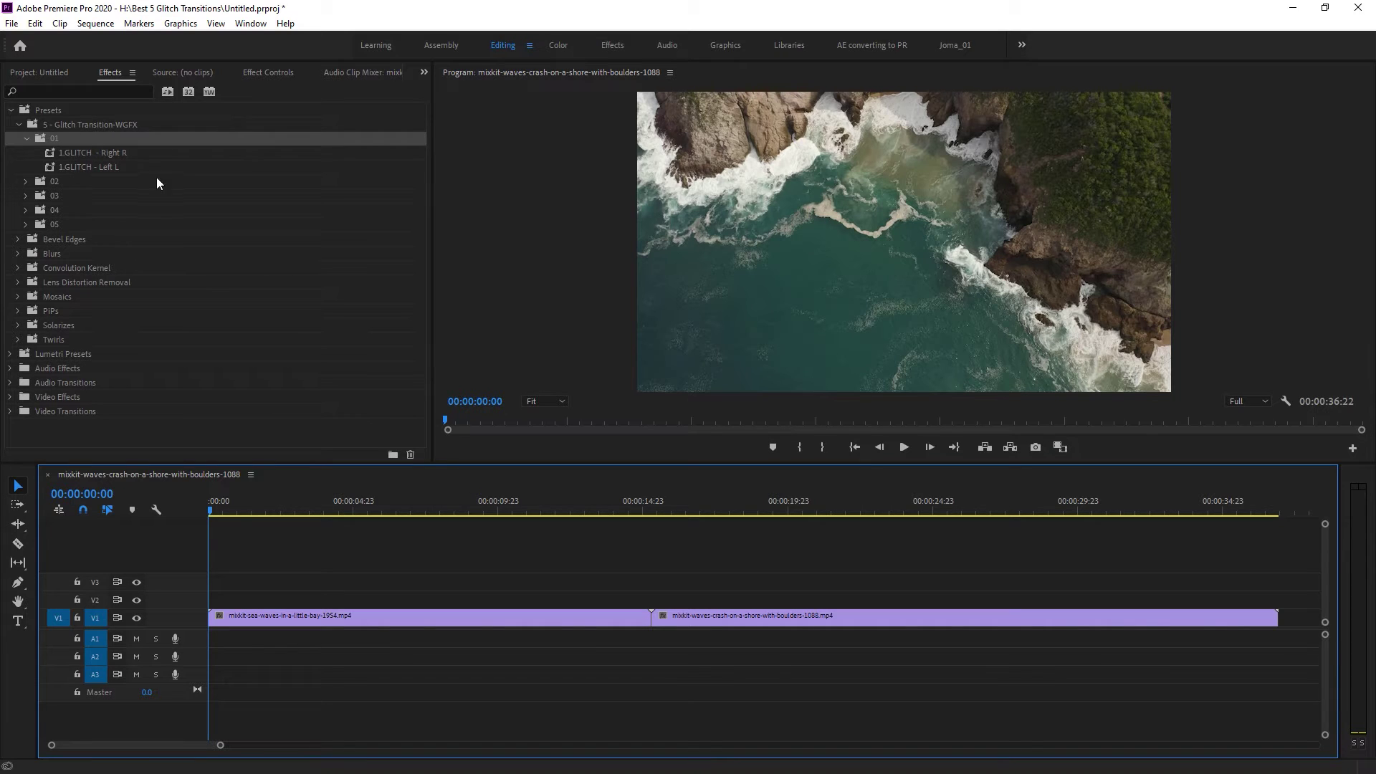
# Step: Create a 1920x1080 Adjustment Layer and drag it onto V2 over the cut
pyautogui.click(154, 129)
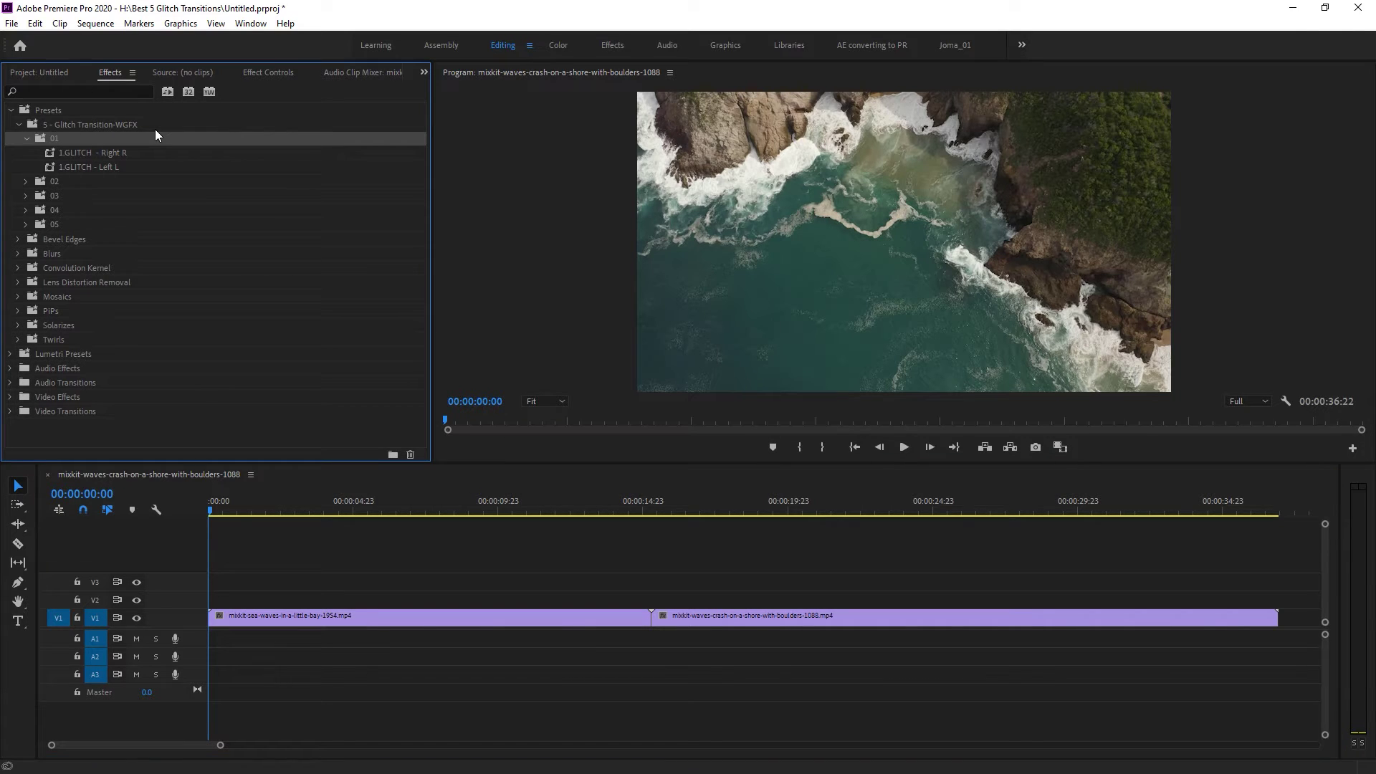
pyautogui.click(49, 76)
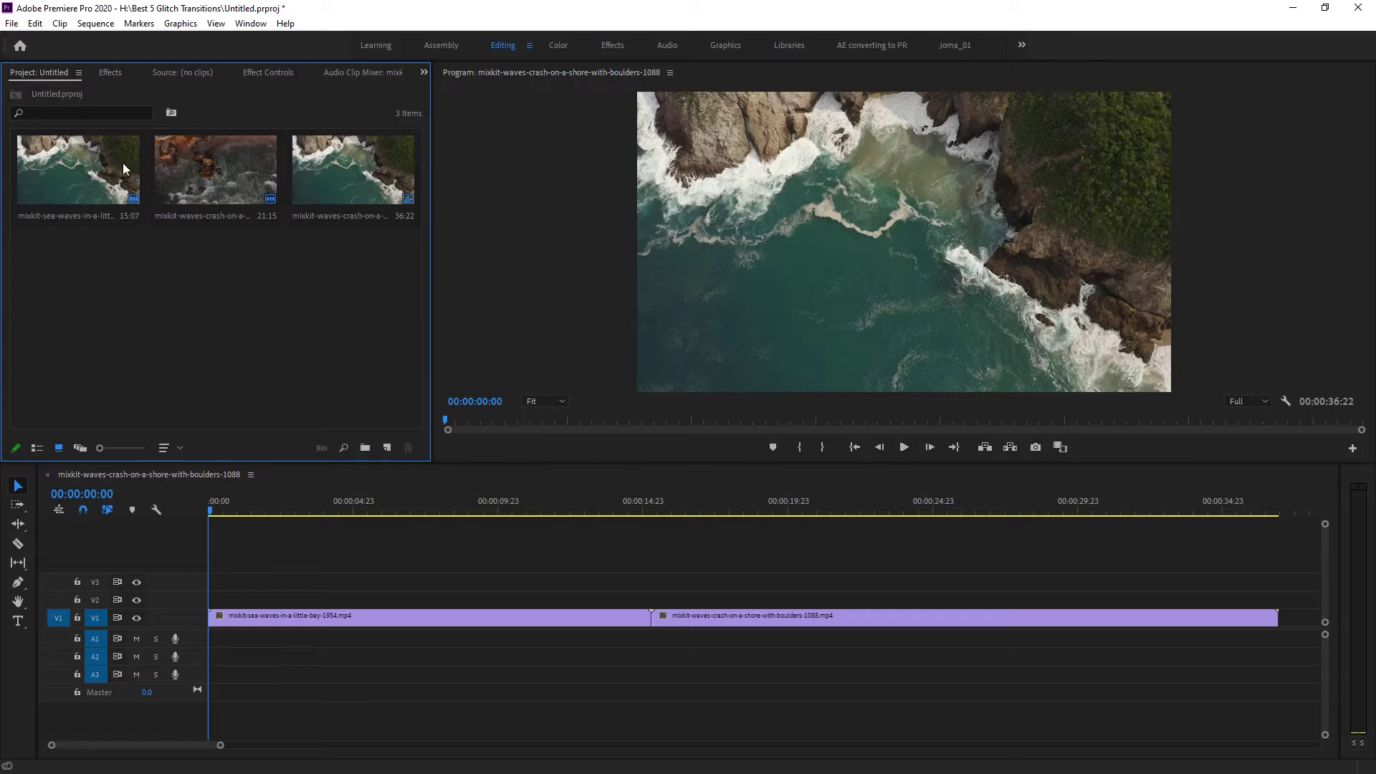
pyautogui.rightClick(284, 281)
pyautogui.moveTo(427, 337)
pyautogui.click(517, 383)
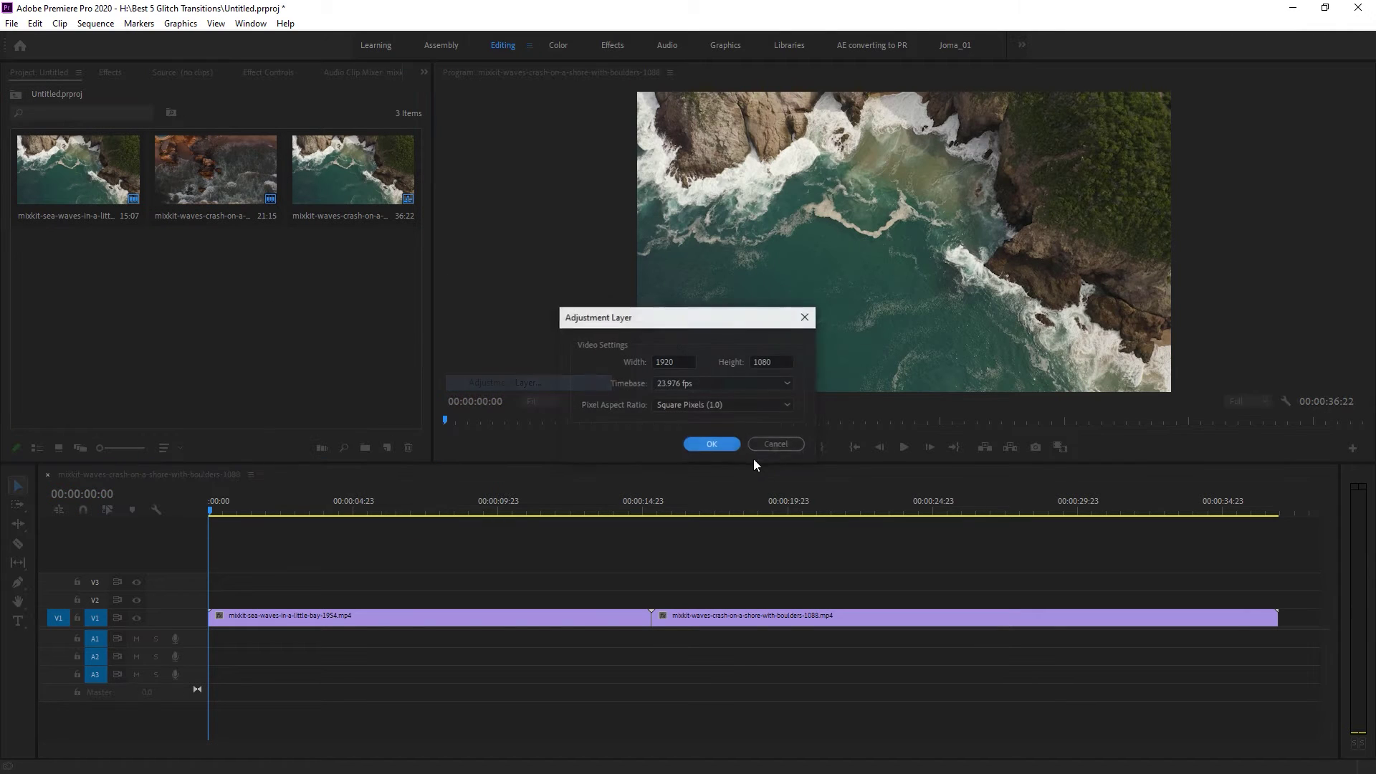
pyautogui.click(712, 443)
pyautogui.moveTo(113, 282); pyautogui.dragTo(631, 592)
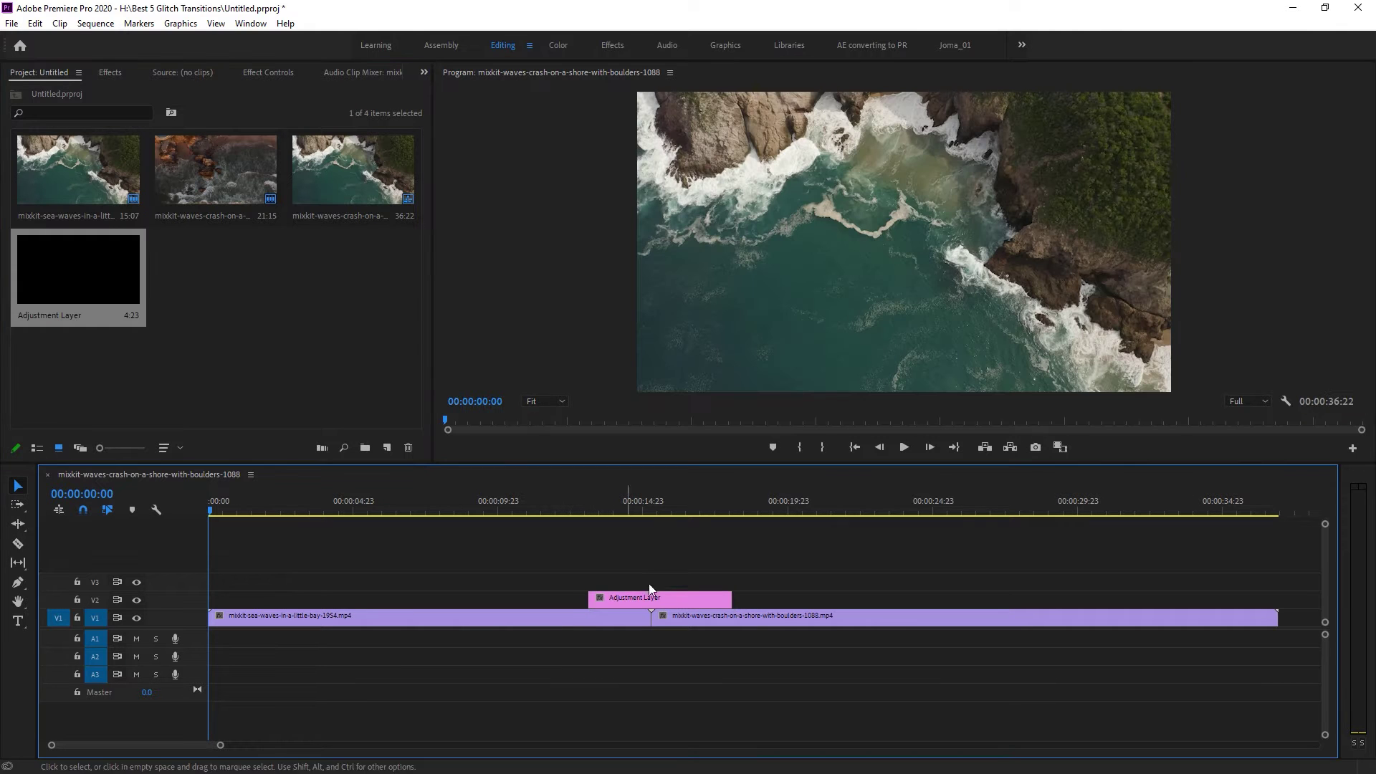
# Step: Split the adjustment layer five frames past the cut and delete the right part
pyautogui.click(652, 507)
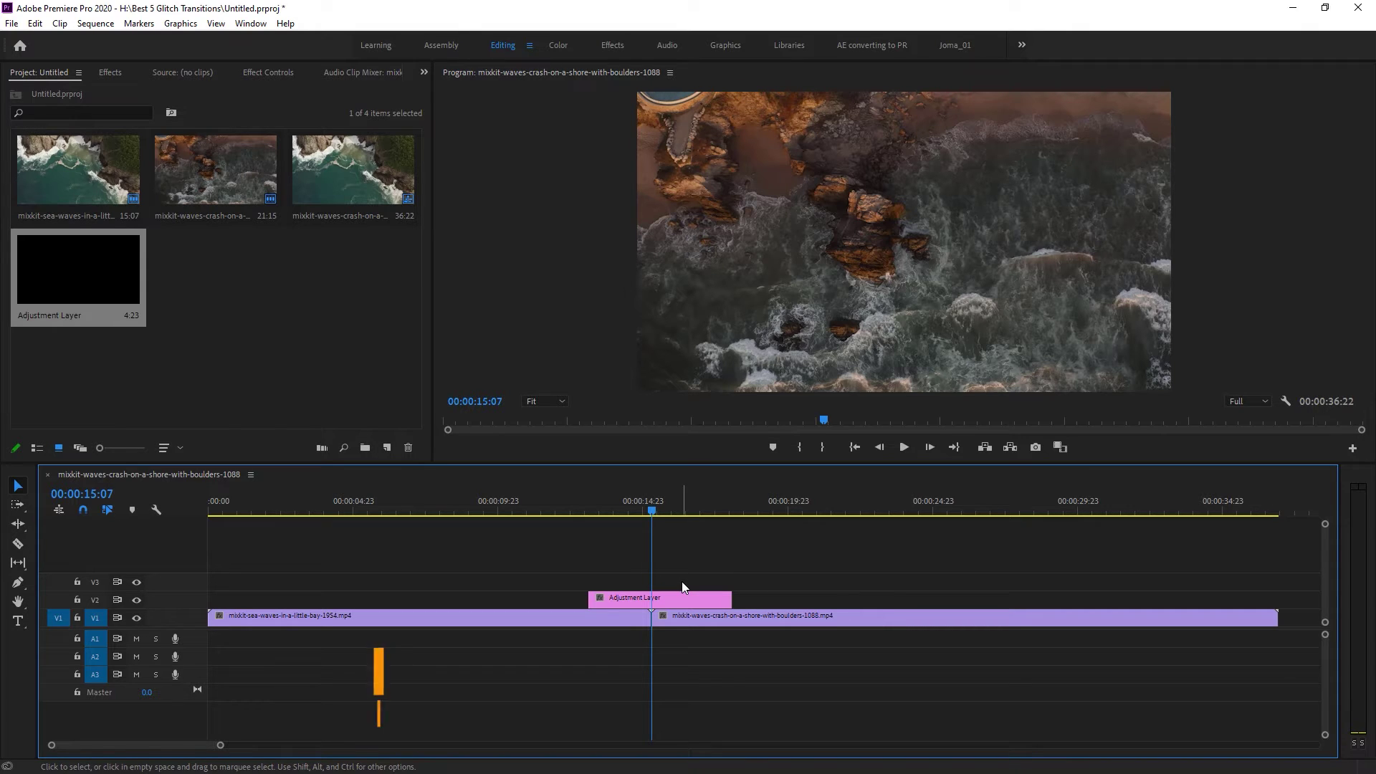
pyautogui.hotkey('shift', 'Right')
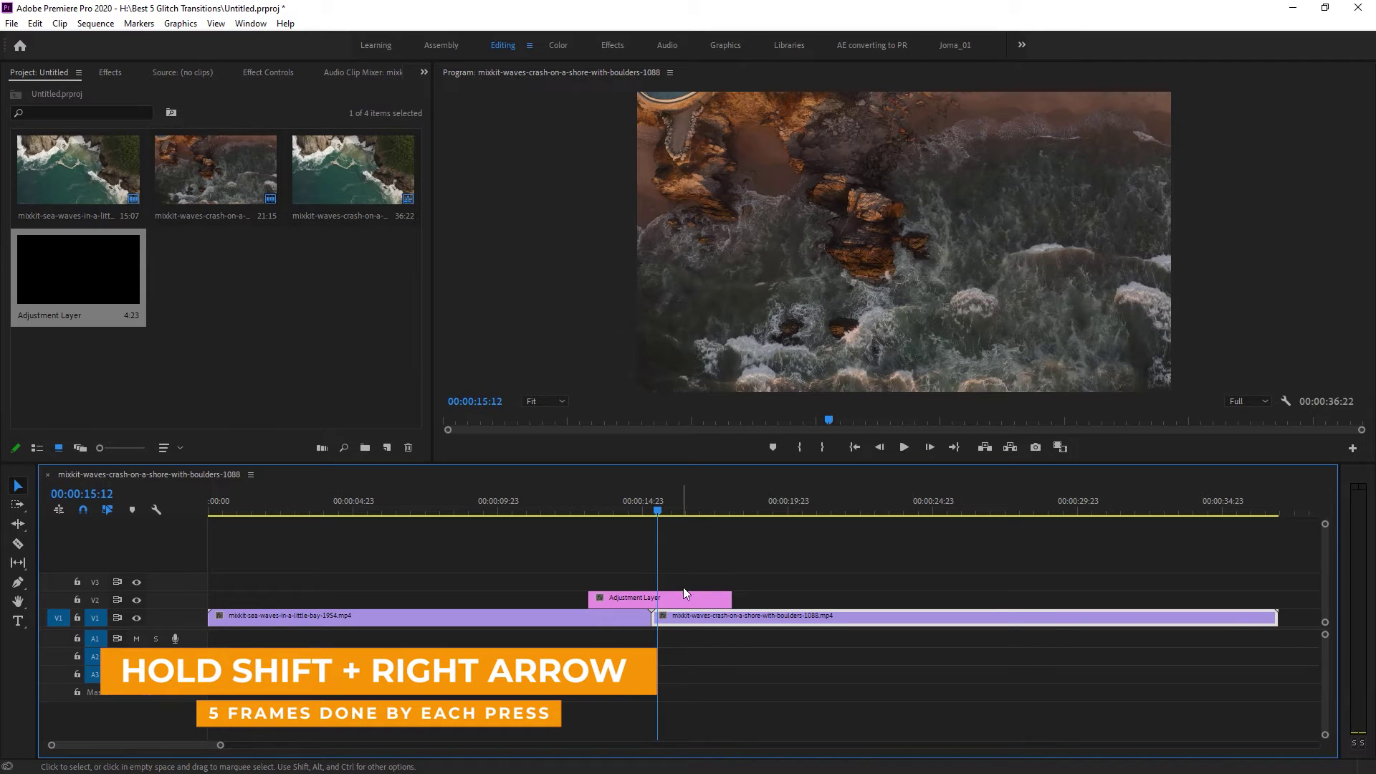
pyautogui.moveTo(220, 745); pyautogui.dragTo(172, 745)
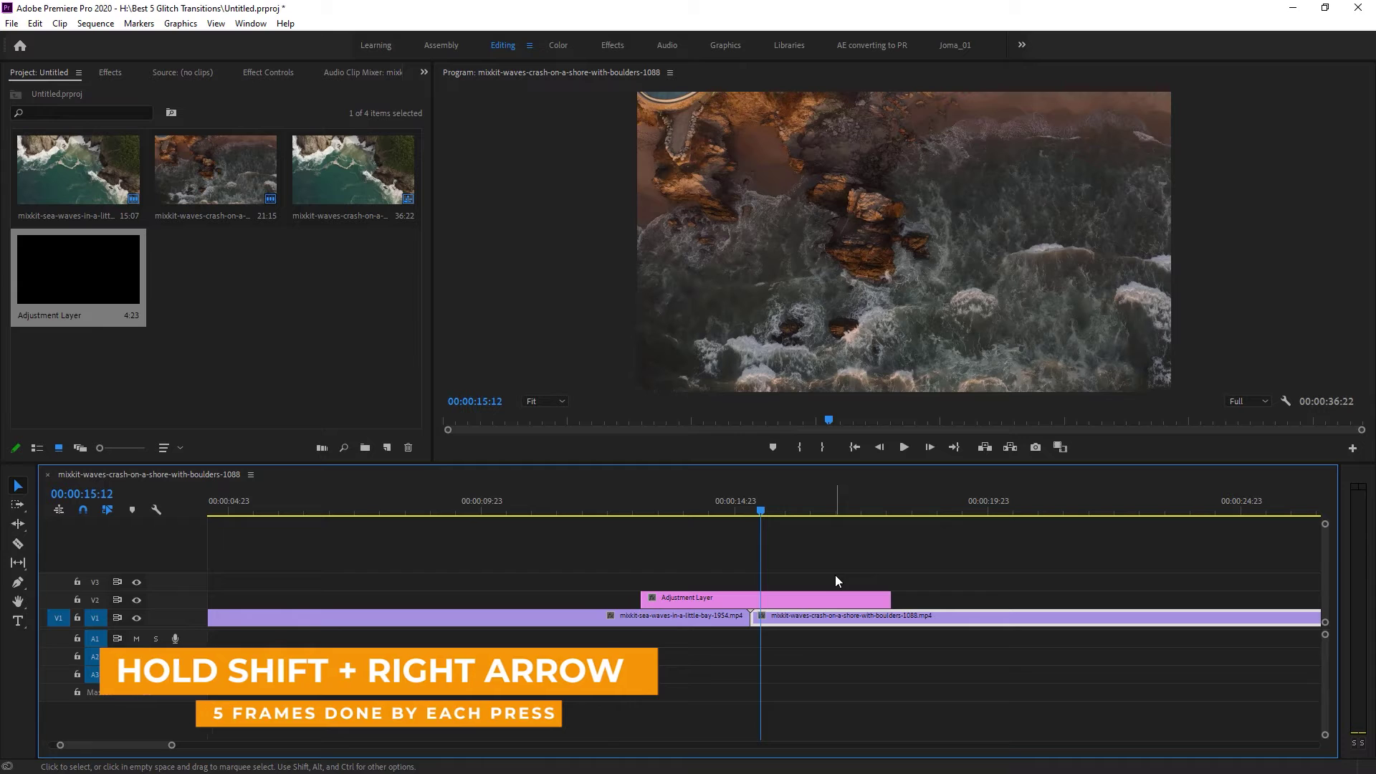
pyautogui.click(846, 597)
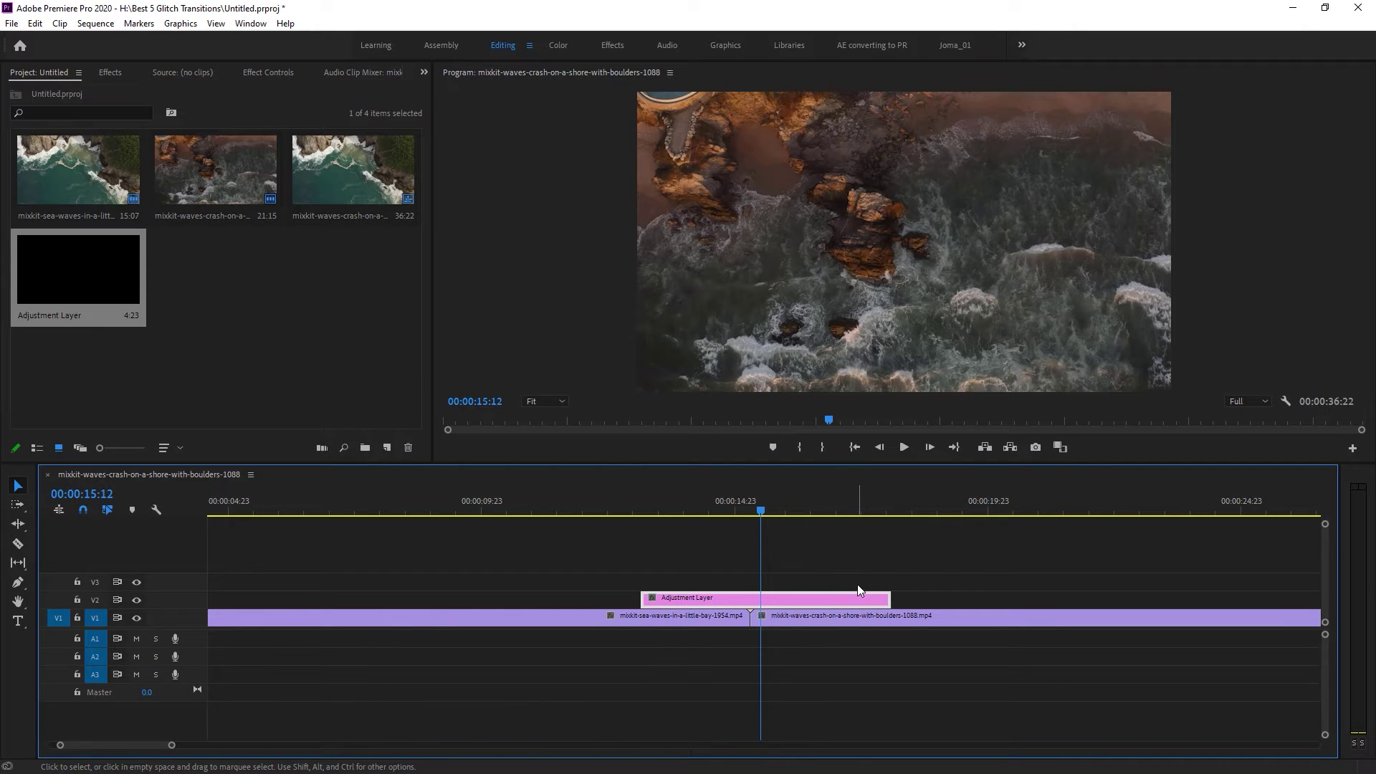
pyautogui.hotkey('ctrl', 'k')
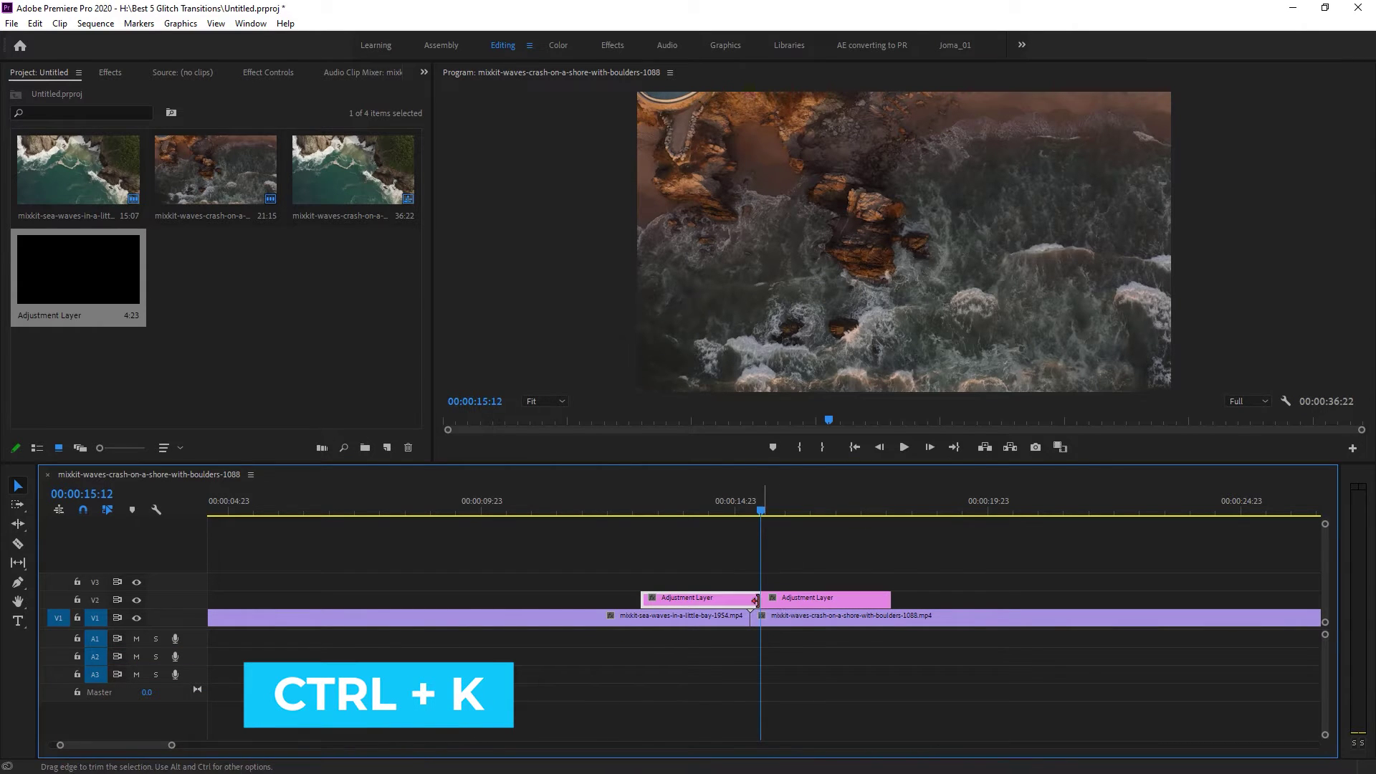
pyautogui.click(831, 599)
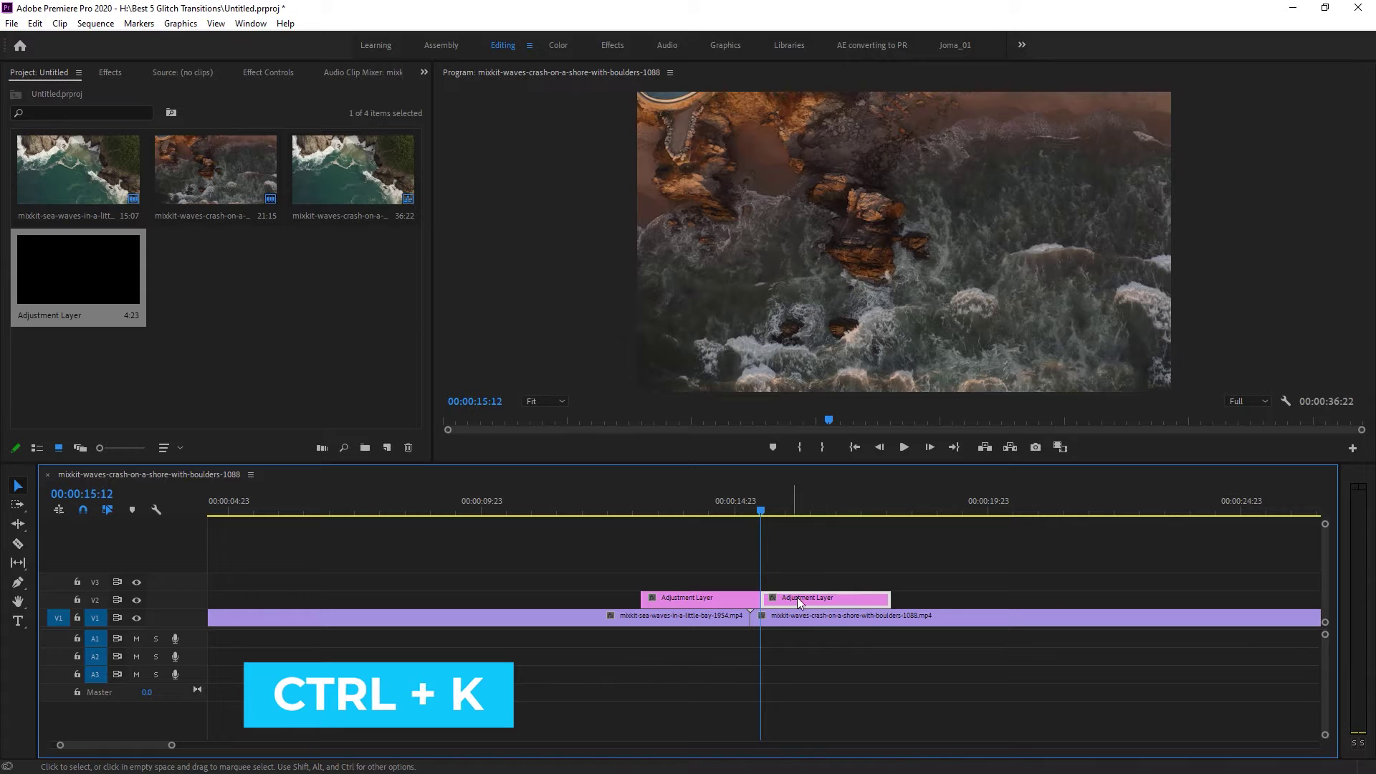
pyautogui.press('Delete')
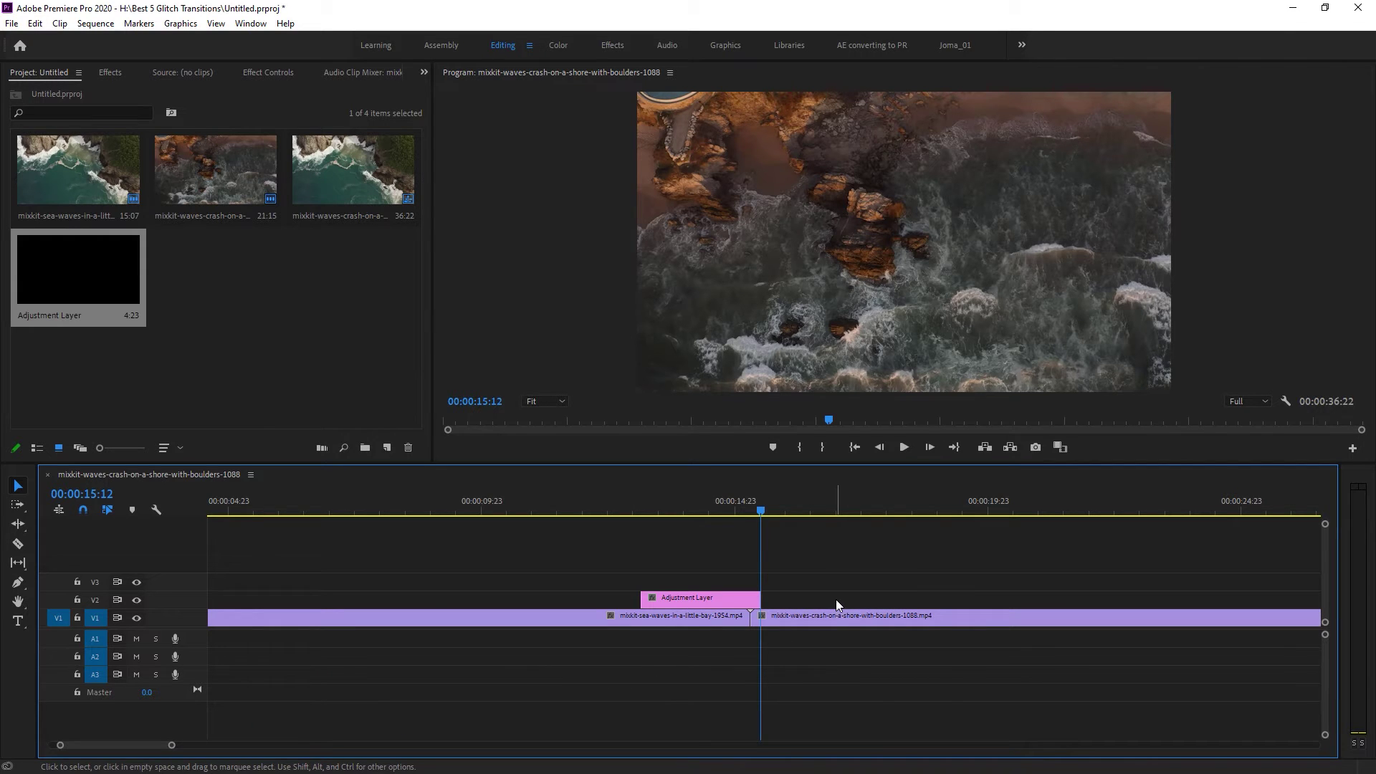
# Step: Trim the adjustment layer's start to five frames before the cut, then zoom in on the edit point
pyautogui.press('Up')
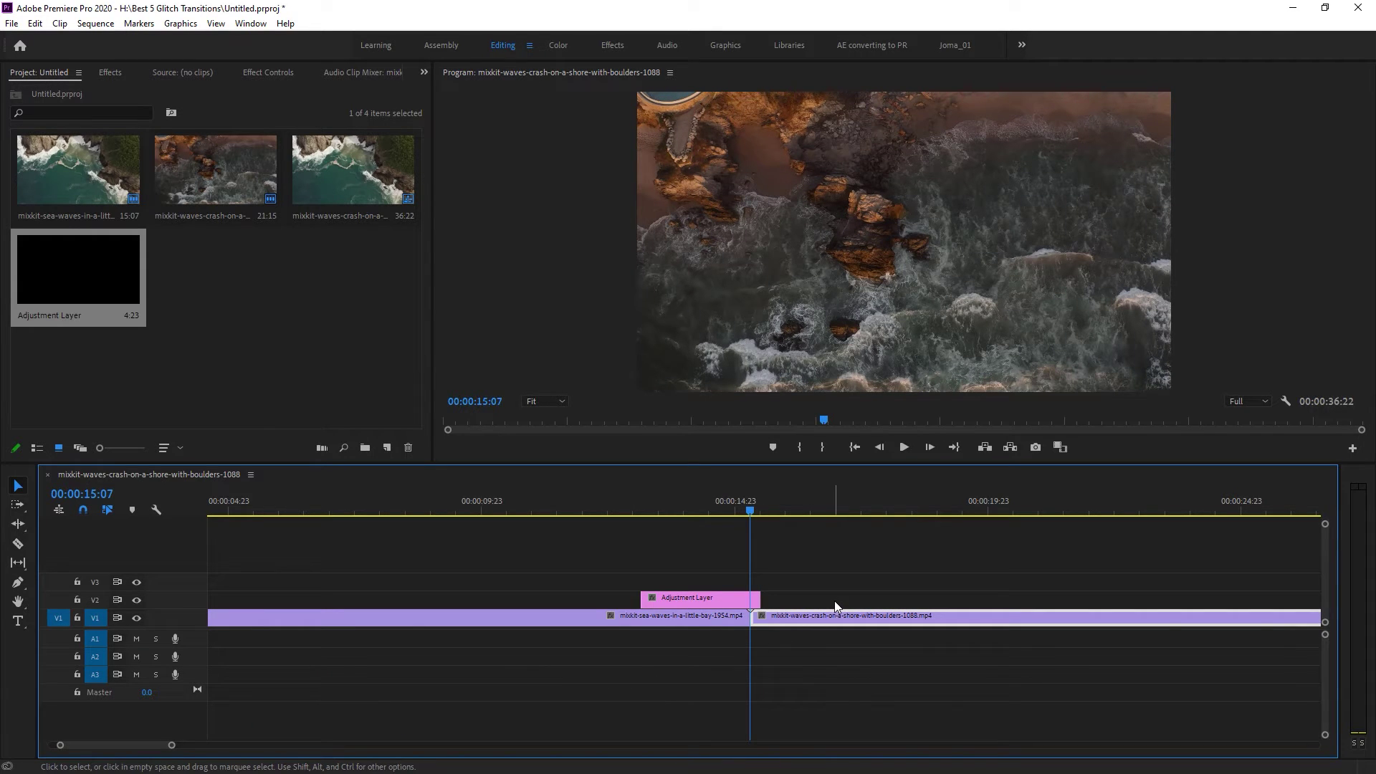
pyautogui.press('shift')
pyautogui.hotkey('shift', 'Left')
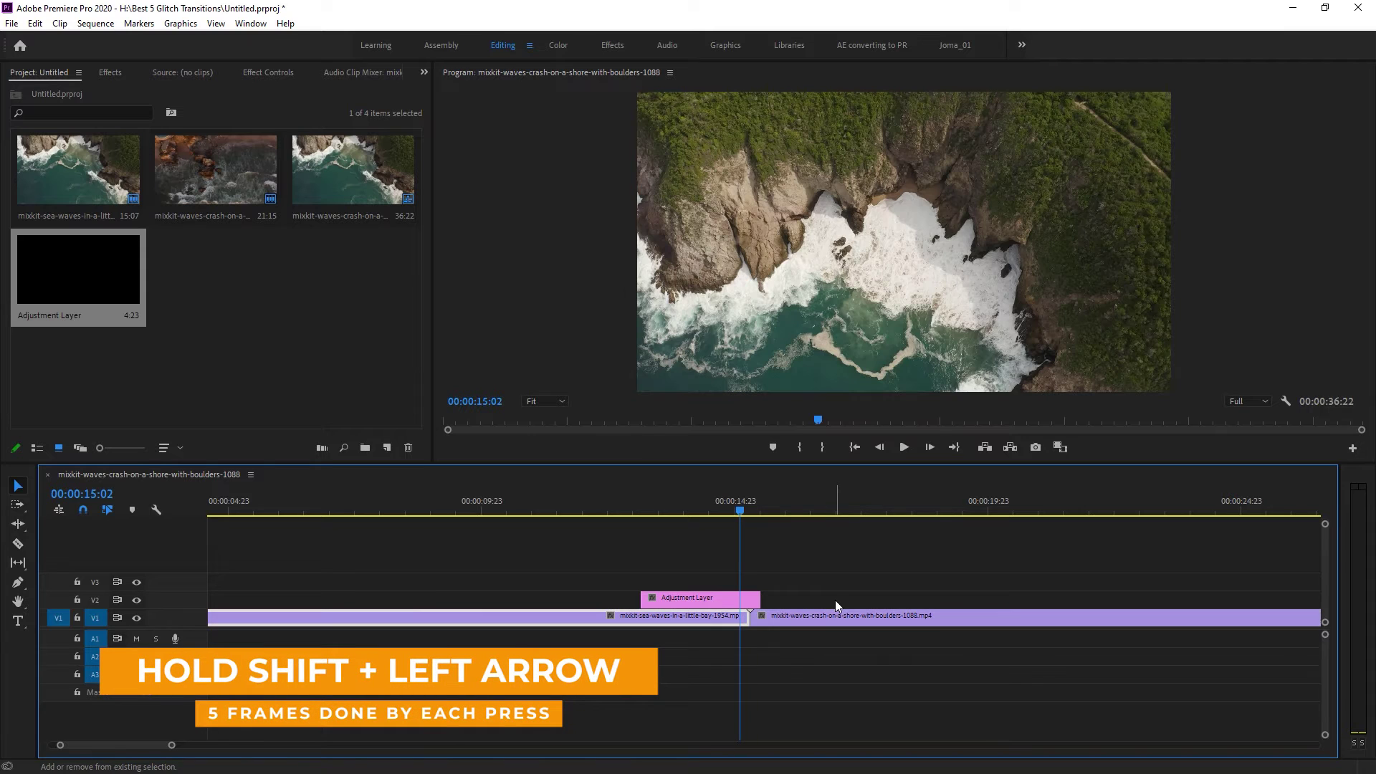
pyautogui.click(725, 603)
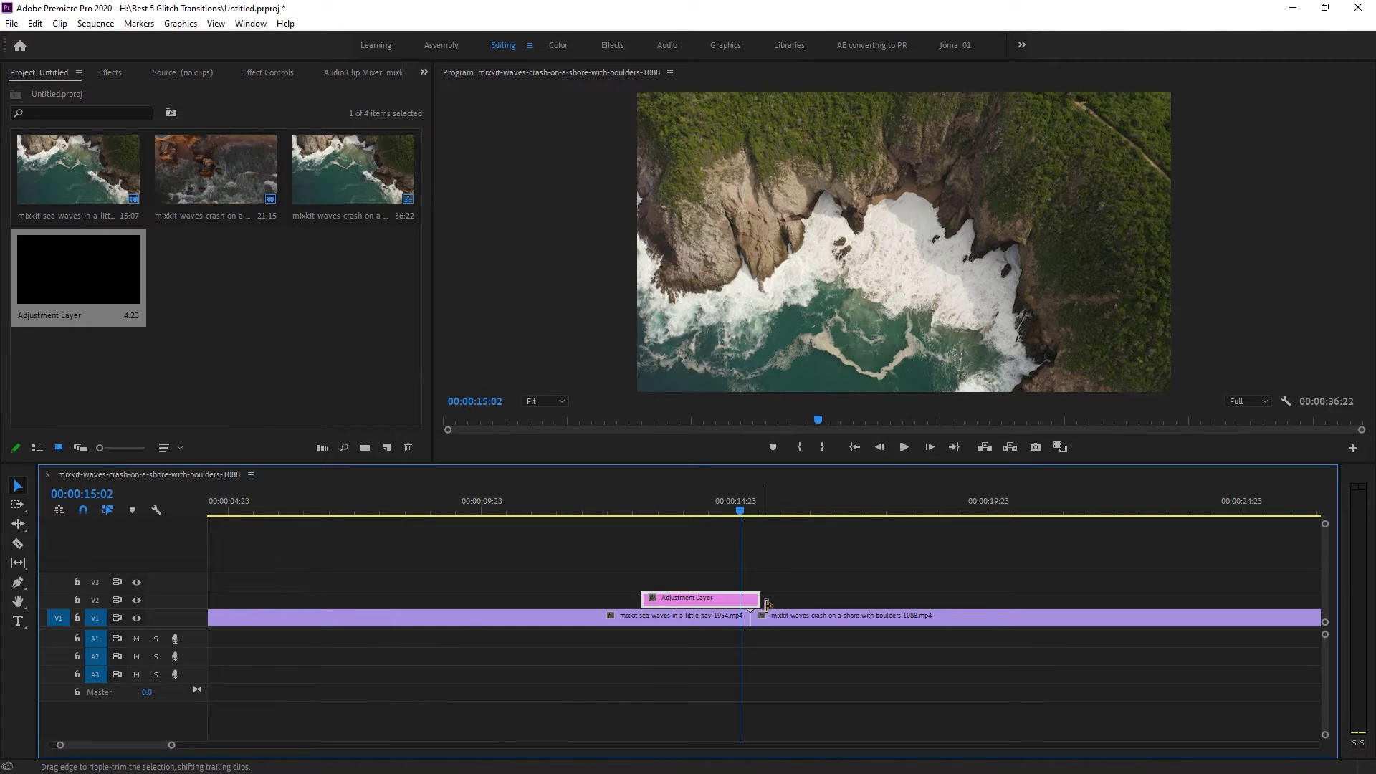
pyautogui.press('q')
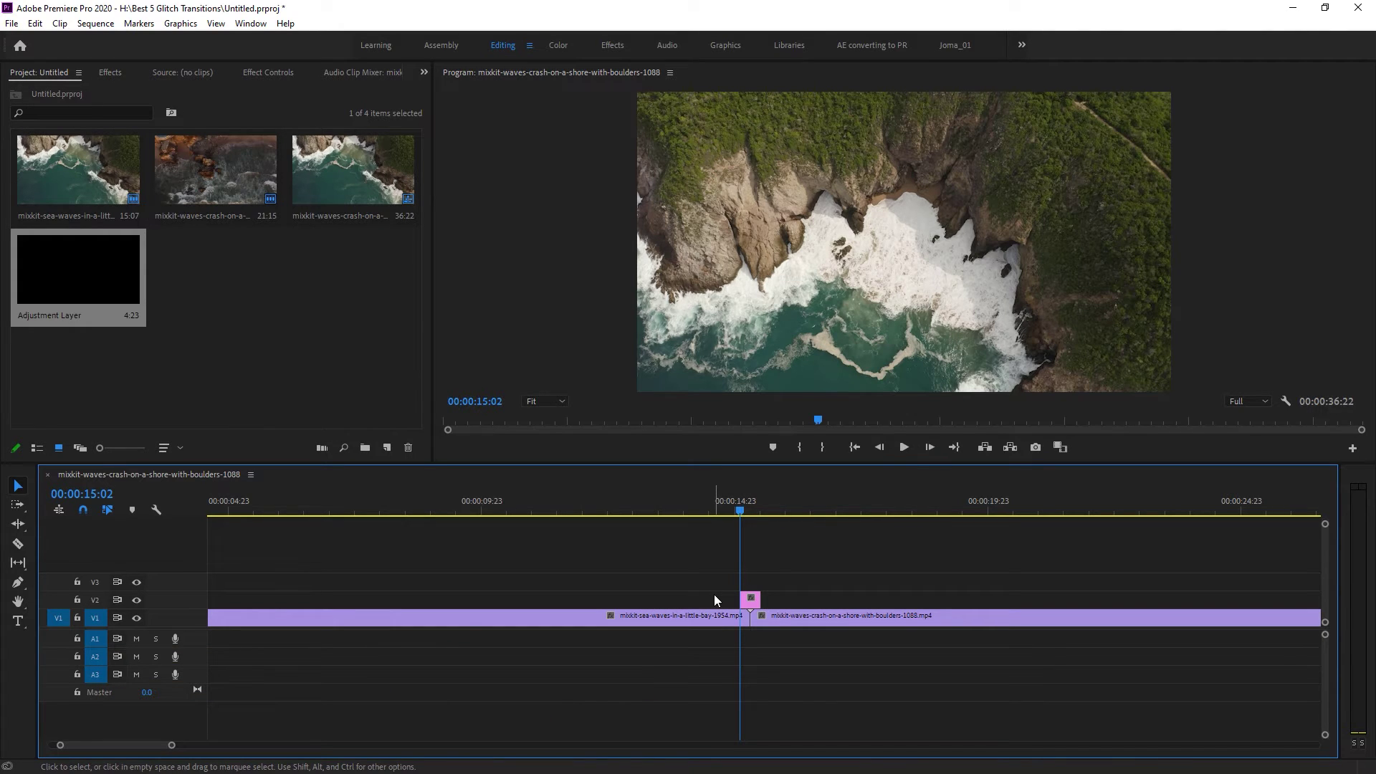
pyautogui.moveTo(171, 744); pyautogui.dragTo(103, 748)
pyautogui.scroll(-3, 688, 678)
pyautogui.moveTo(717, 510)
pyautogui.mouseDown()
pyautogui.moveTo(789, 510)
pyautogui.moveTo(714, 521)
pyautogui.mouseUp()
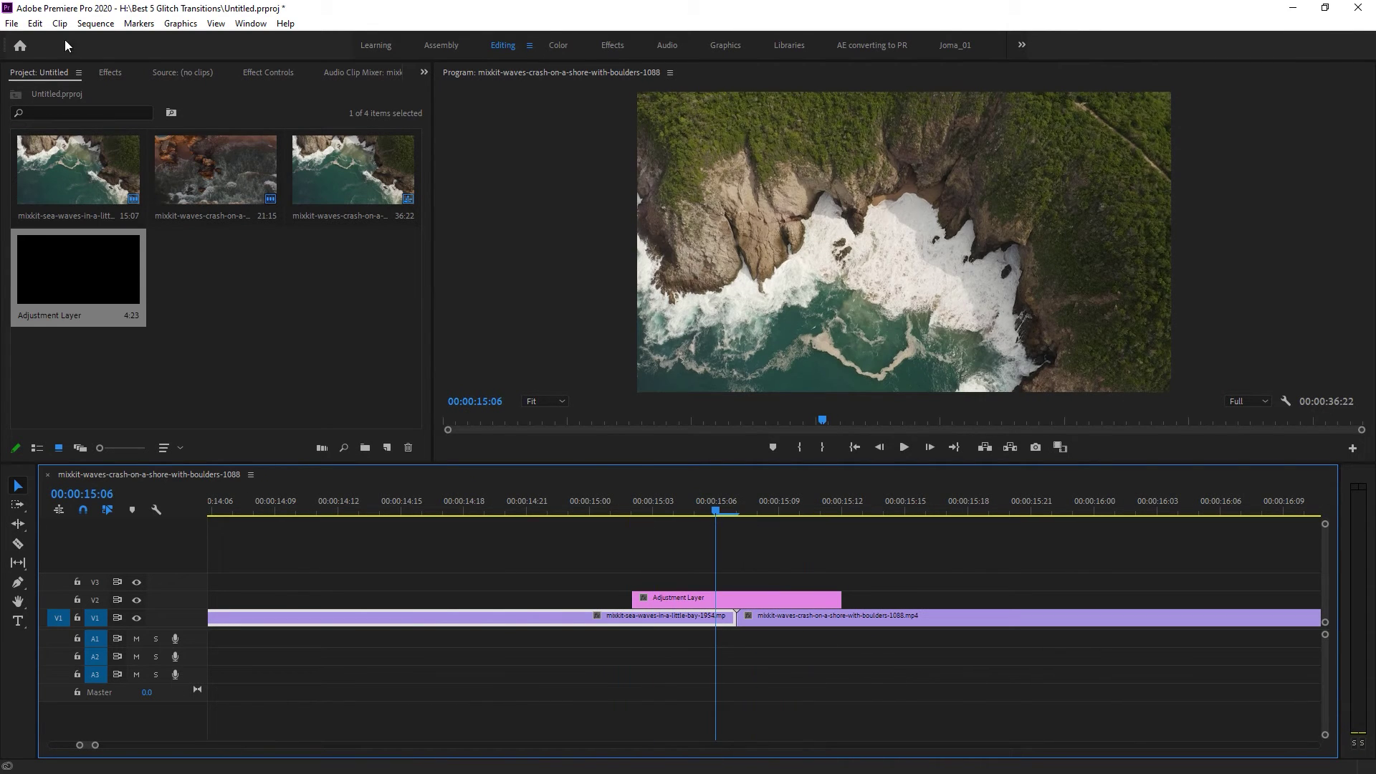
# Step: Split the short adjustment layer with Ctrl+K exactly at the clip cut
pyautogui.click(111, 73)
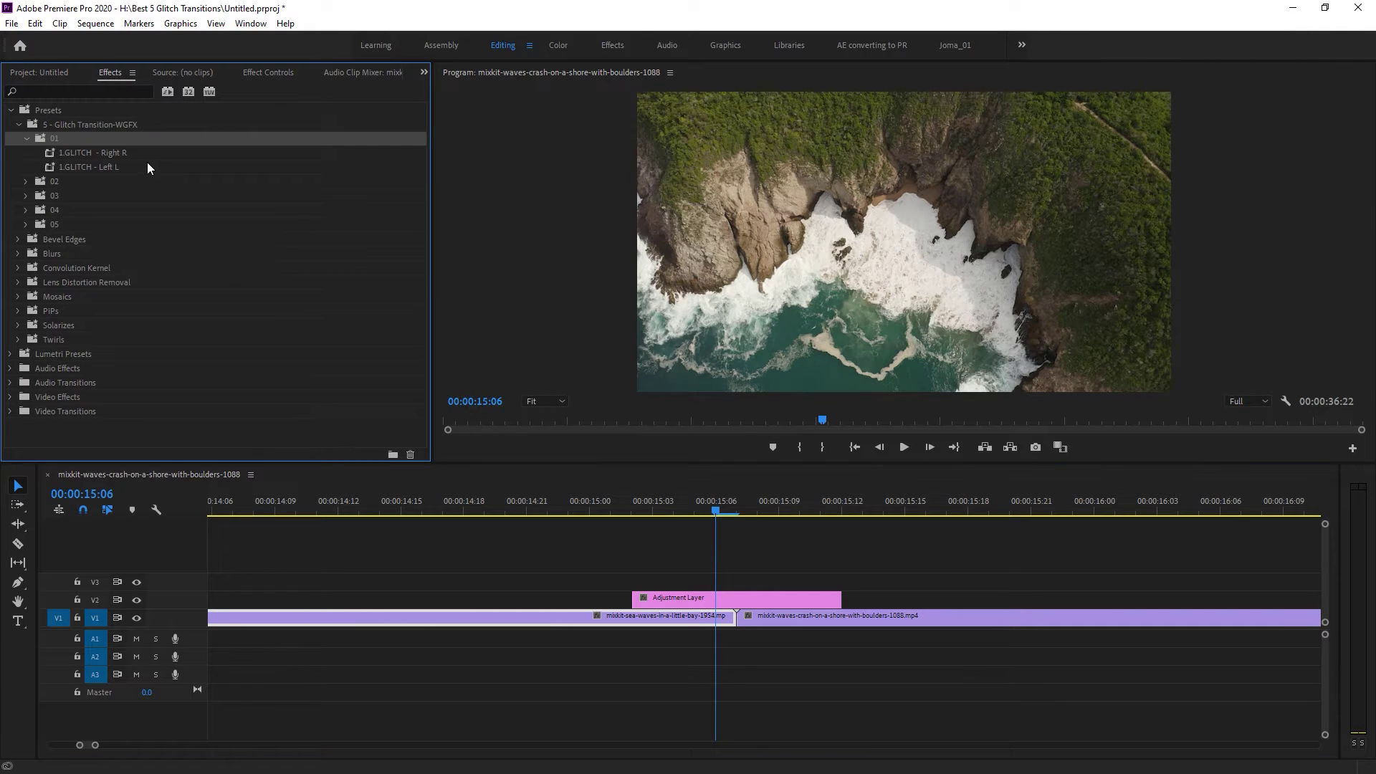
pyautogui.hotkey('shift', '3')
pyautogui.press('Right')
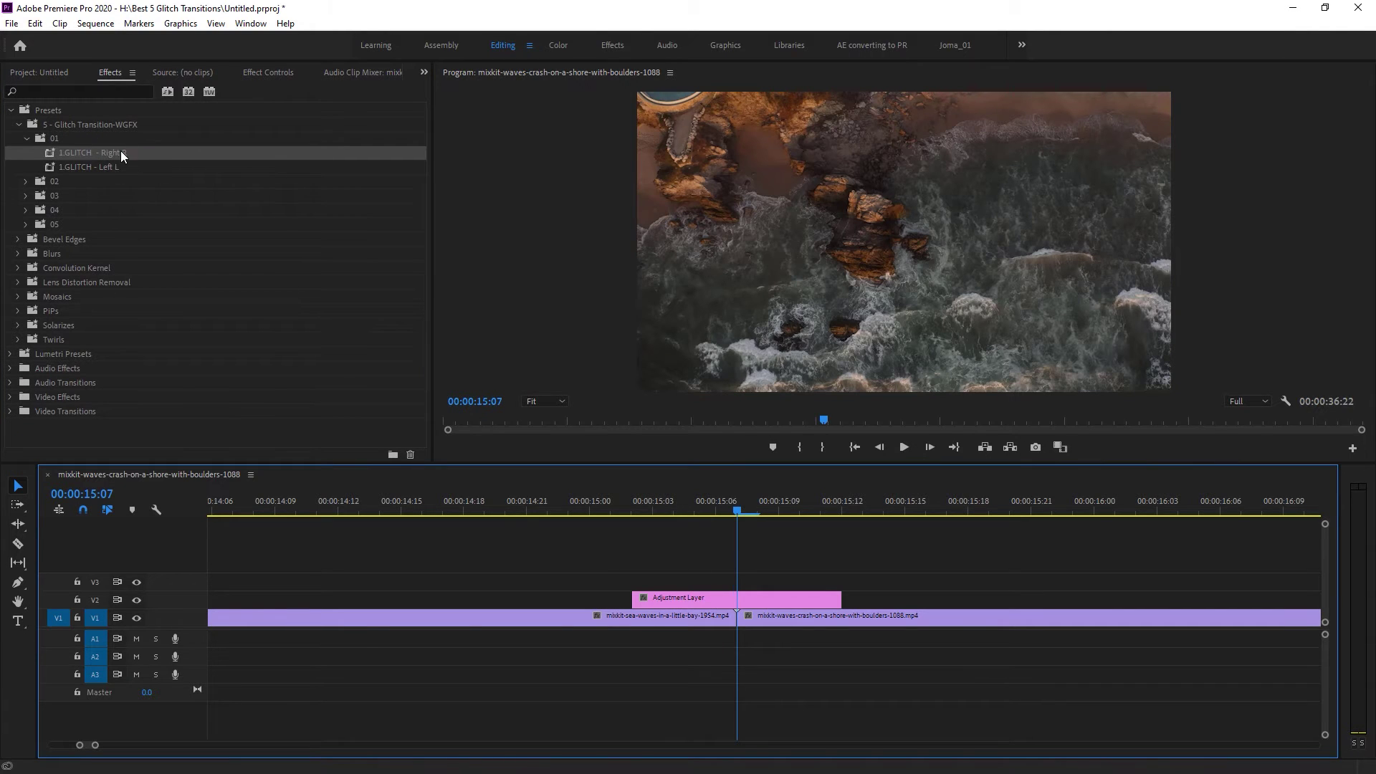
pyautogui.click(799, 596)
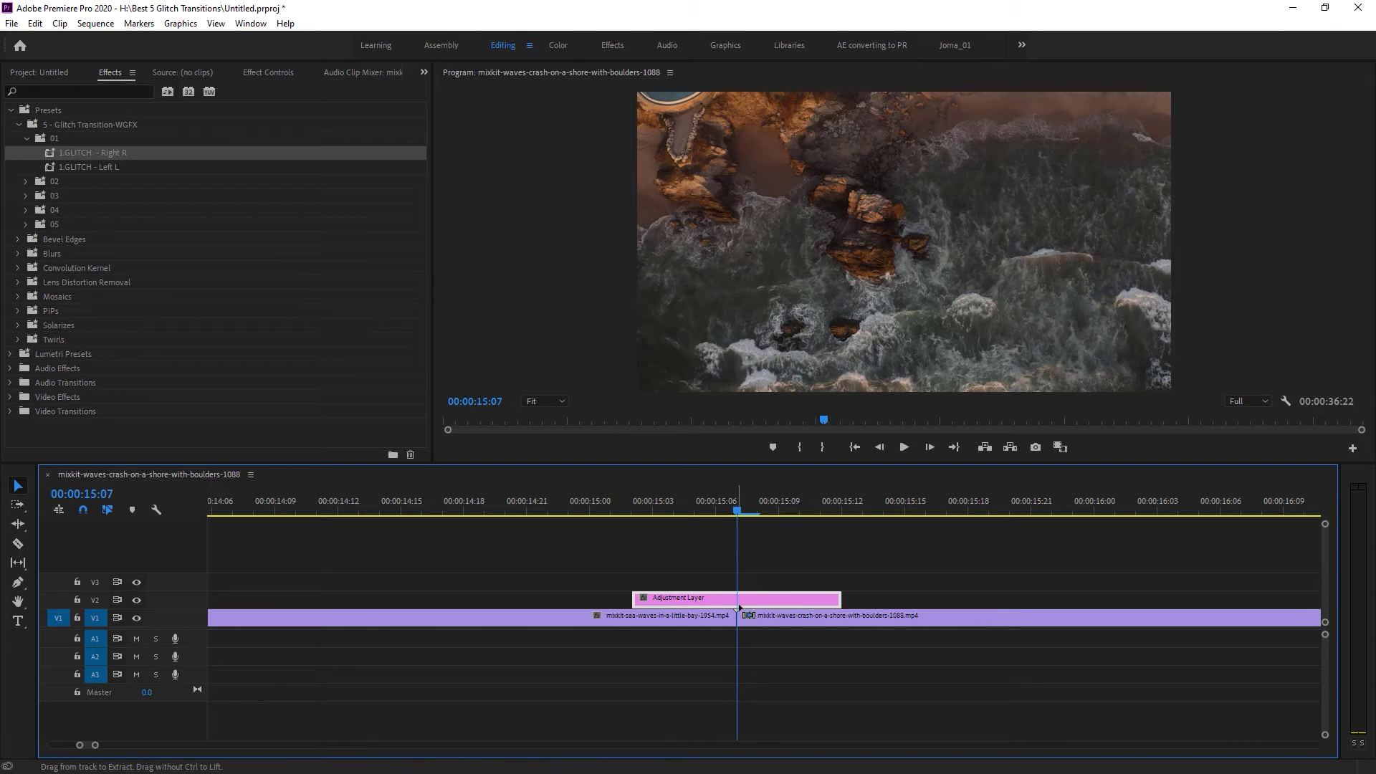
pyautogui.hotkey('ctrl', 'k')
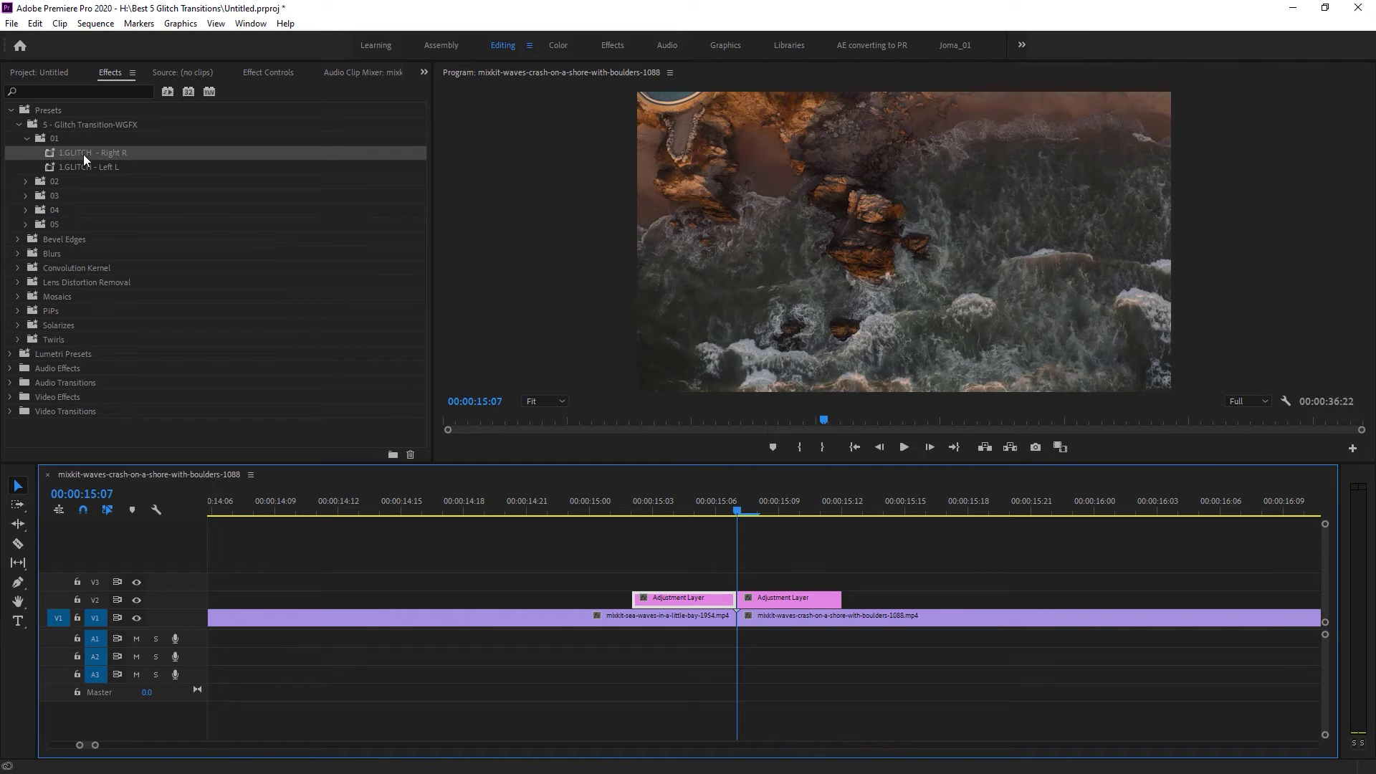
# Step: Apply 1.GLITCH - Right R to the right piece and 1.GLITCH - Left L to the left piece, then preview
pyautogui.click(135, 157)
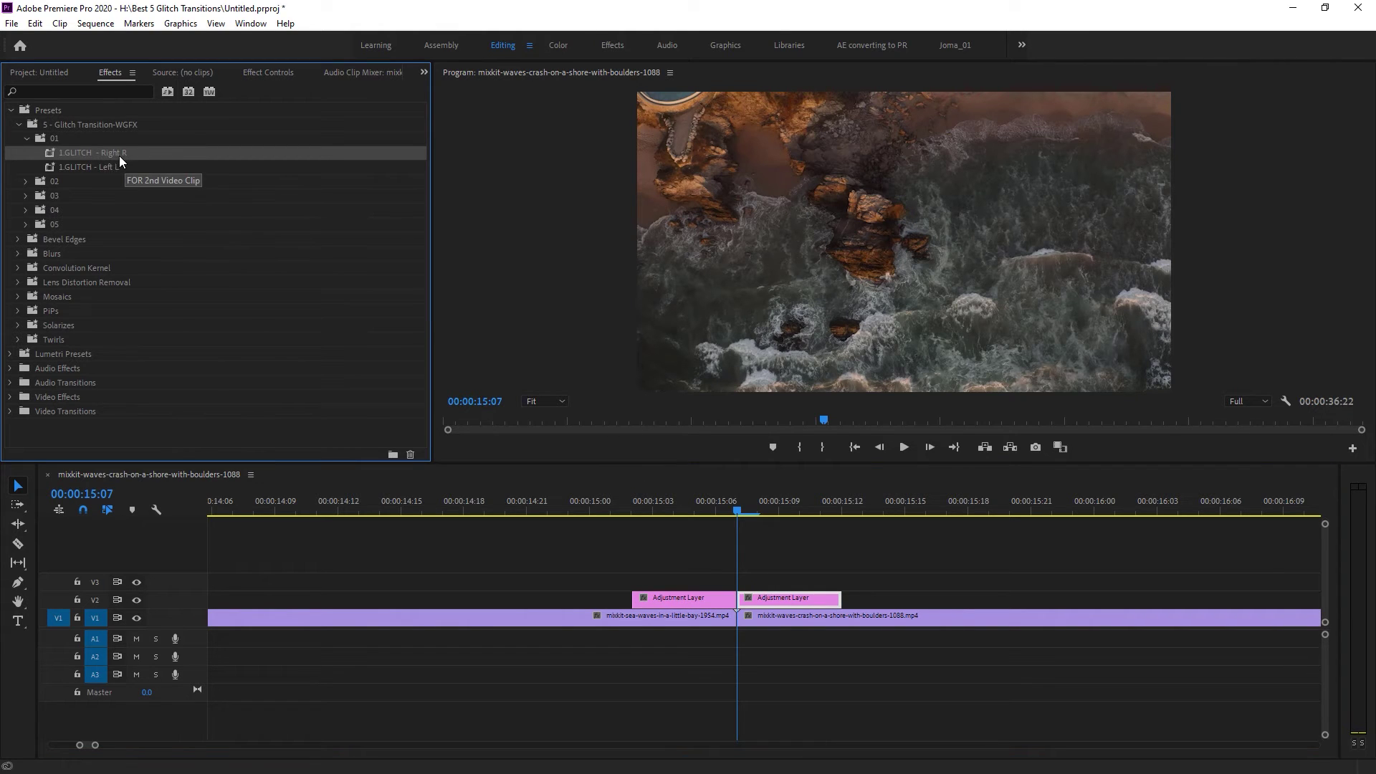
pyautogui.moveTo(112, 153); pyautogui.dragTo(786, 592)
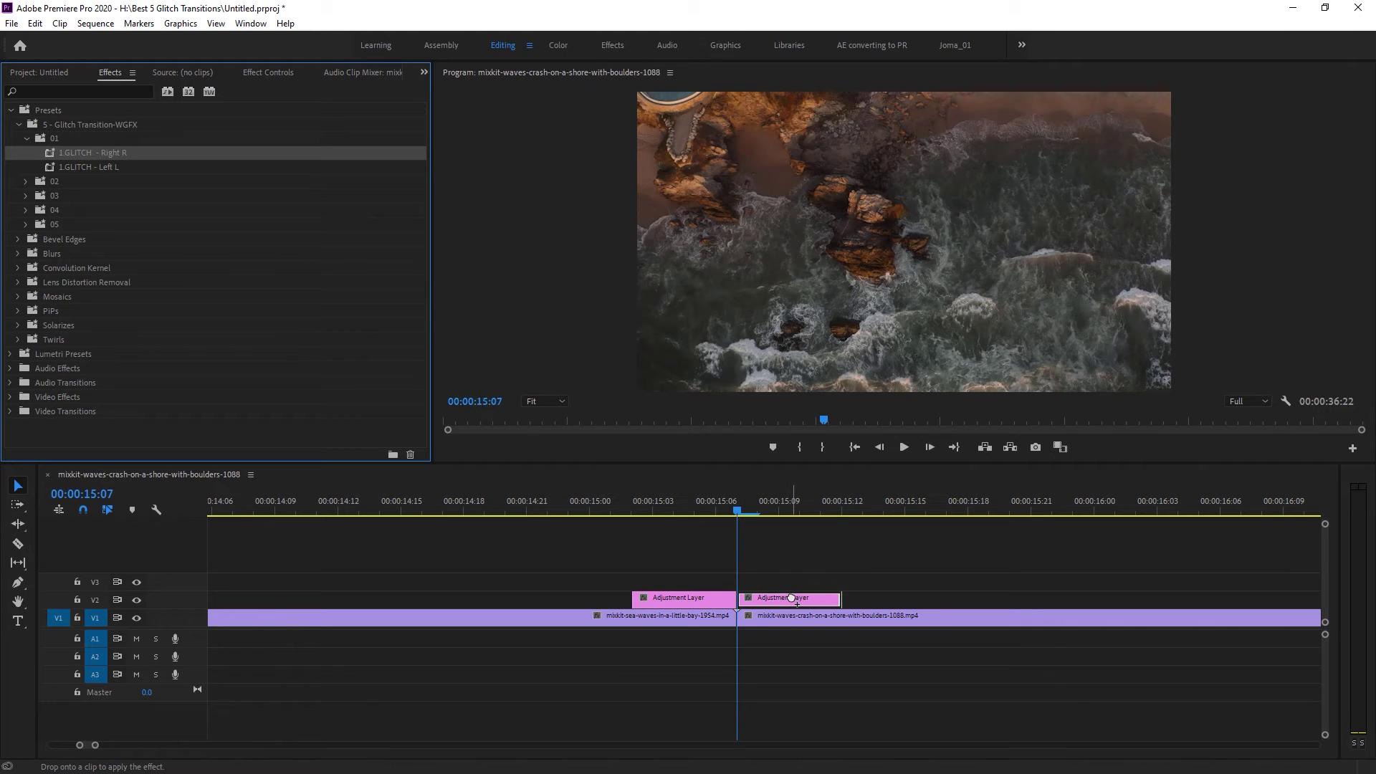
pyautogui.click(107, 167)
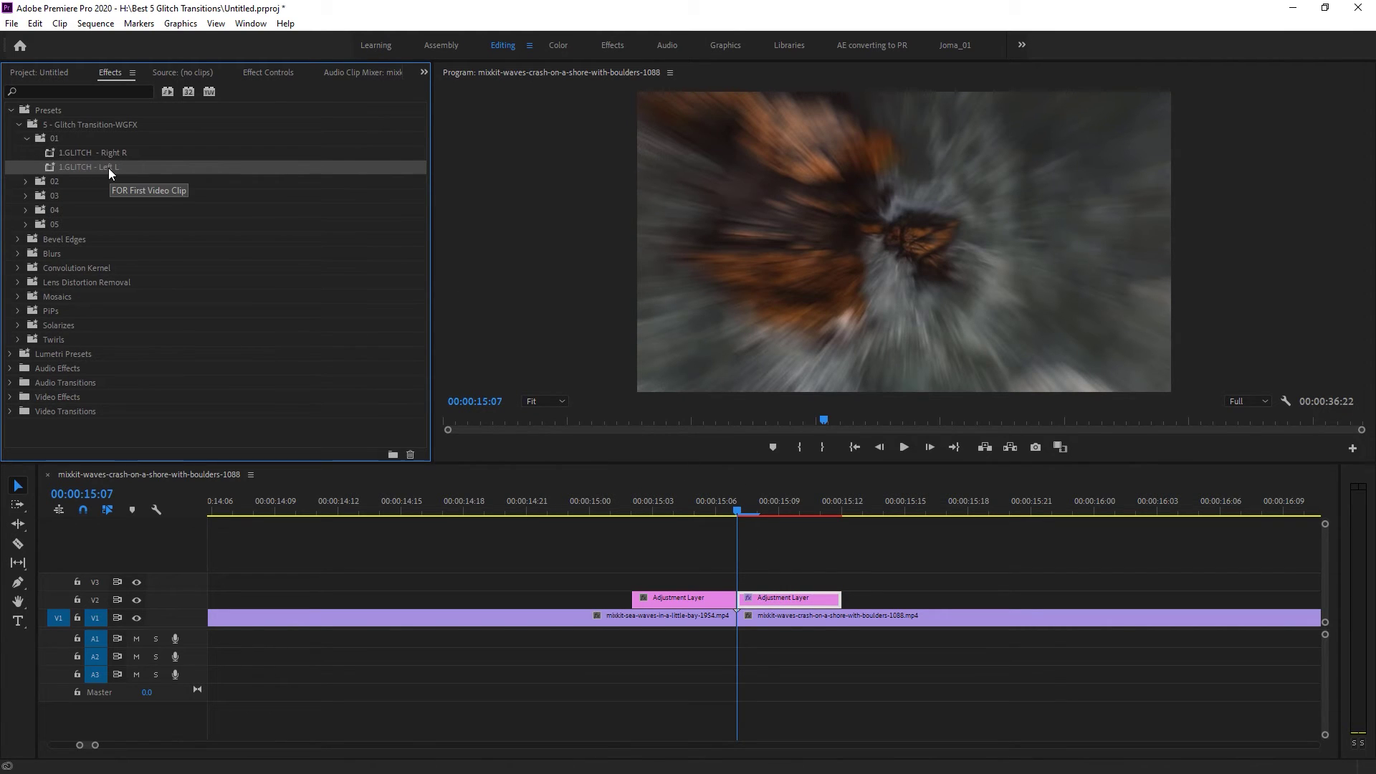
pyautogui.moveTo(102, 170); pyautogui.dragTo(693, 595)
pyautogui.moveTo(738, 513); pyautogui.dragTo(562, 527)
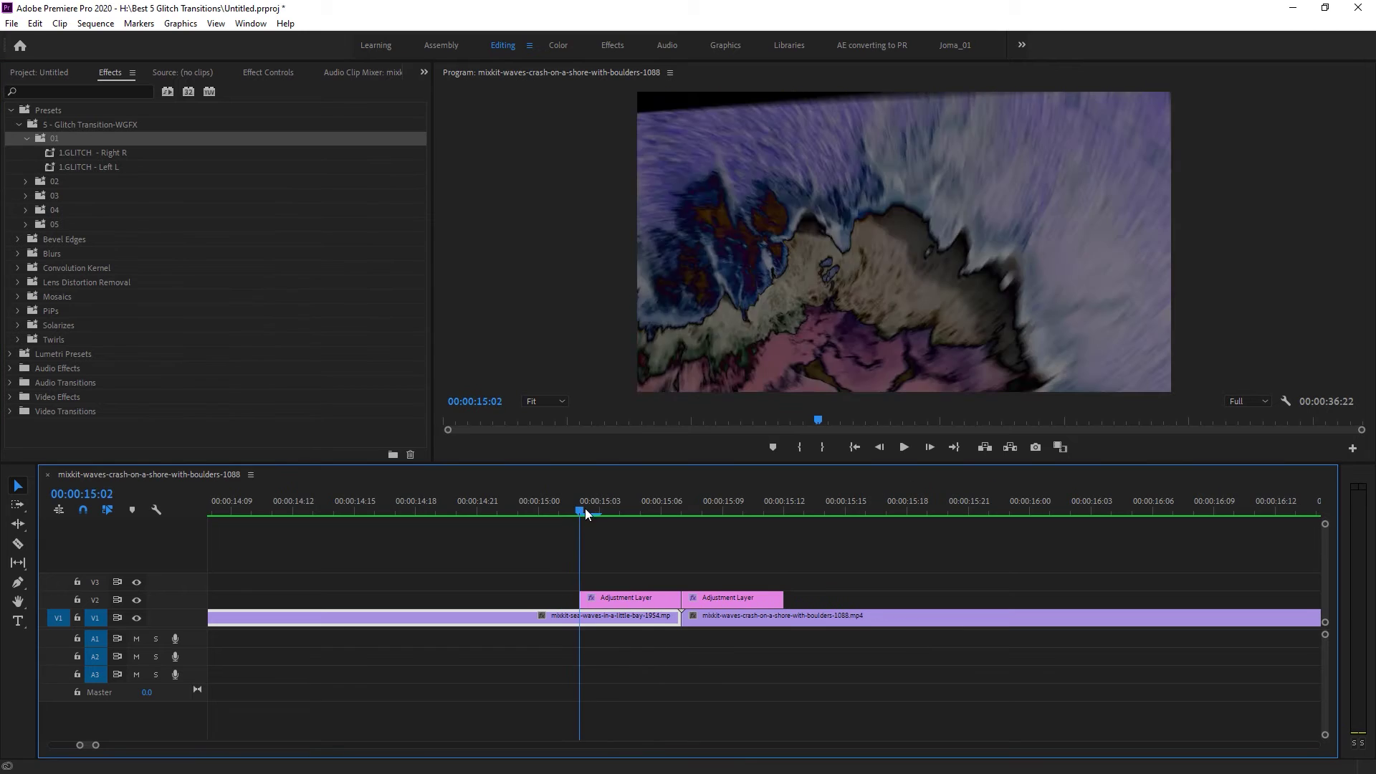
pyautogui.moveTo(585, 509)
pyautogui.mouseDown()
pyautogui.moveTo(655, 509)
pyautogui.moveTo(560, 516)
pyautogui.mouseUp()
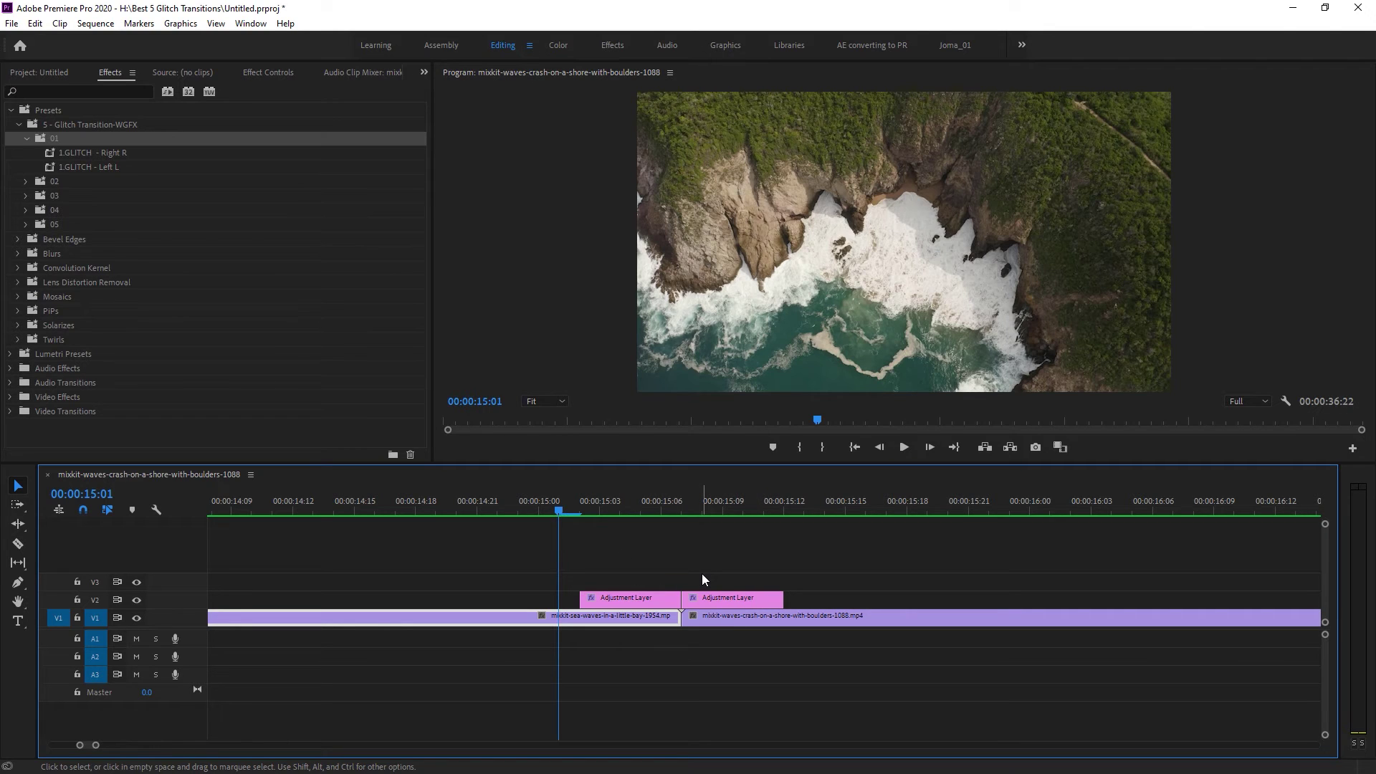
# Step: Join the two adjustment layer pieces back into one clip at their through edit
pyautogui.click(26, 210)
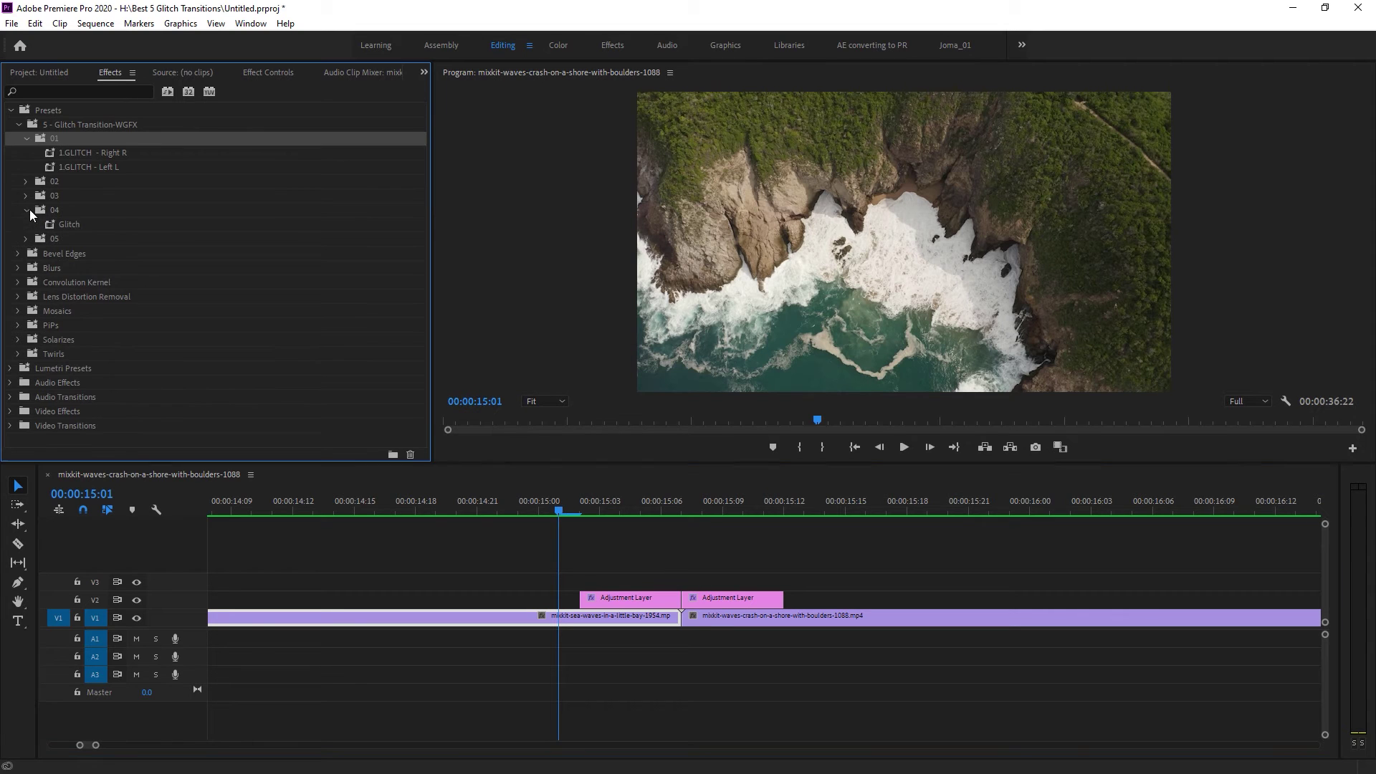
pyautogui.click(118, 227)
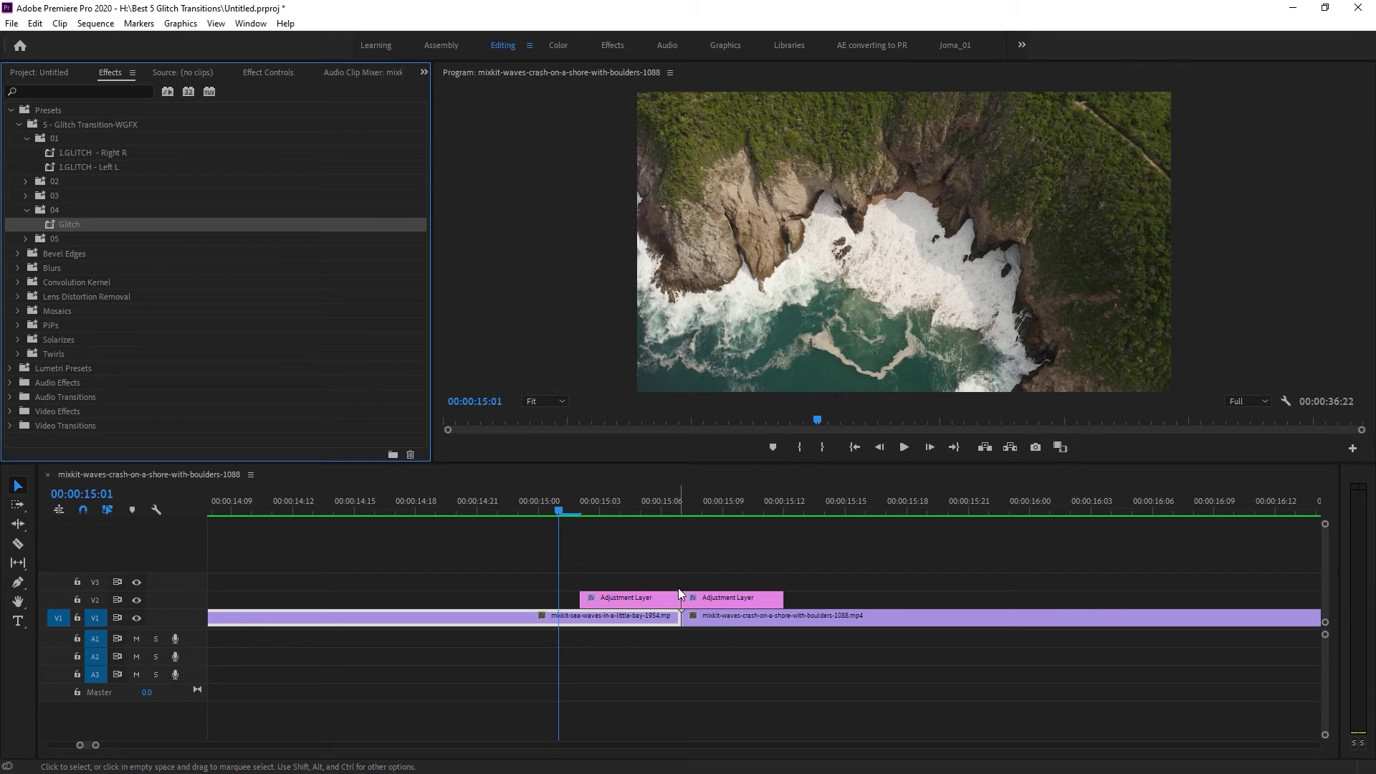
pyautogui.moveTo(622, 570); pyautogui.dragTo(741, 604)
pyautogui.rightClick(742, 603)
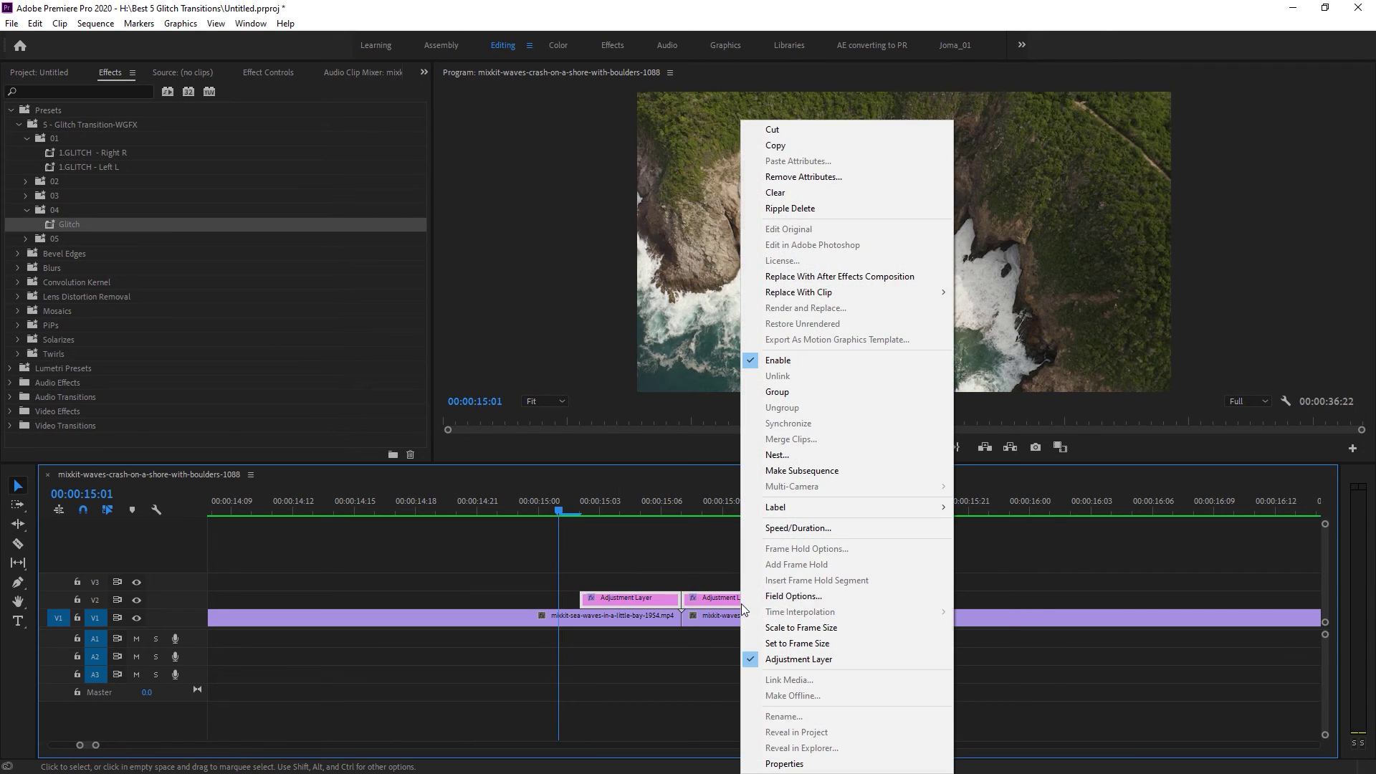
pyautogui.rightClick(677, 599)
pyautogui.click(681, 599)
pyautogui.rightClick(683, 599)
pyautogui.click(759, 708)
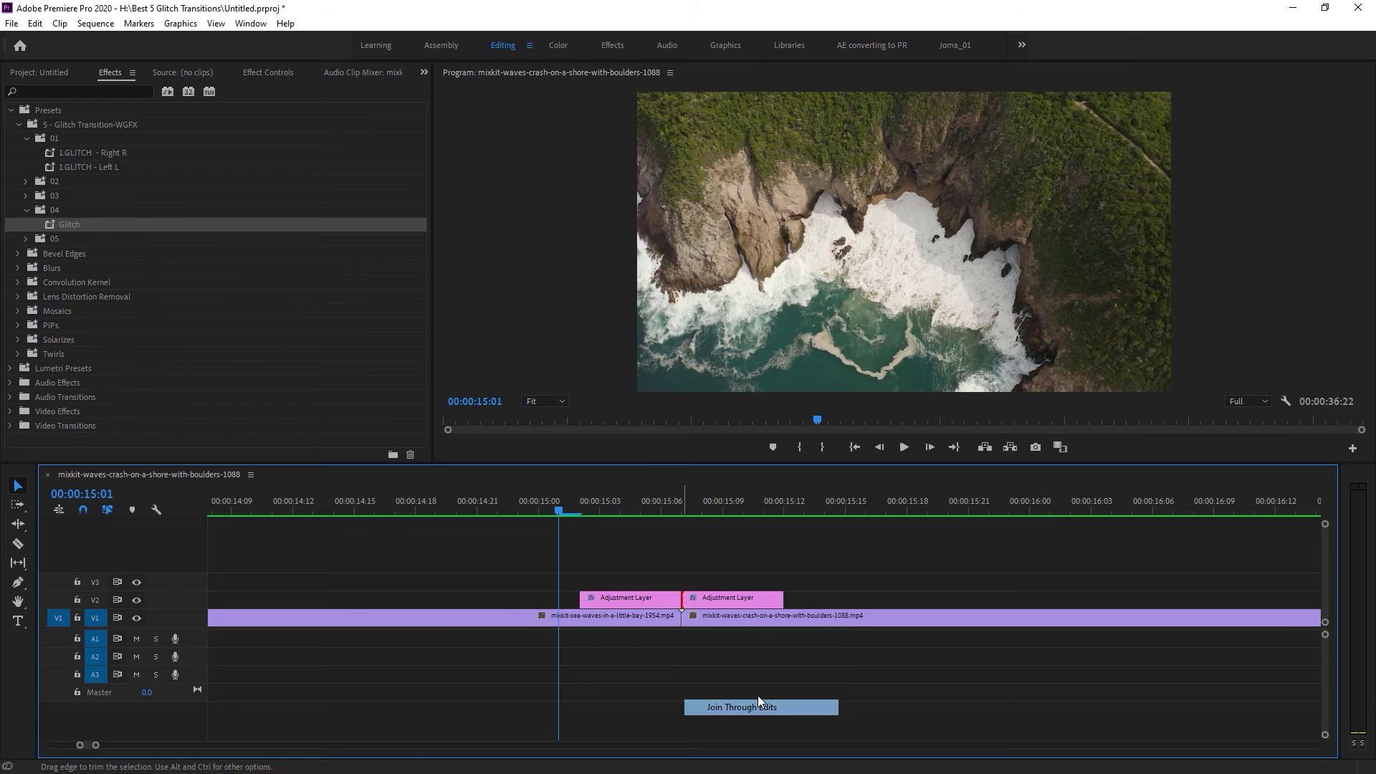
# Step: Remove all effects, apply the folder 04 Glitch preset, play it back, and zoom out
pyautogui.rightClick(707, 604)
pyautogui.click(769, 156)
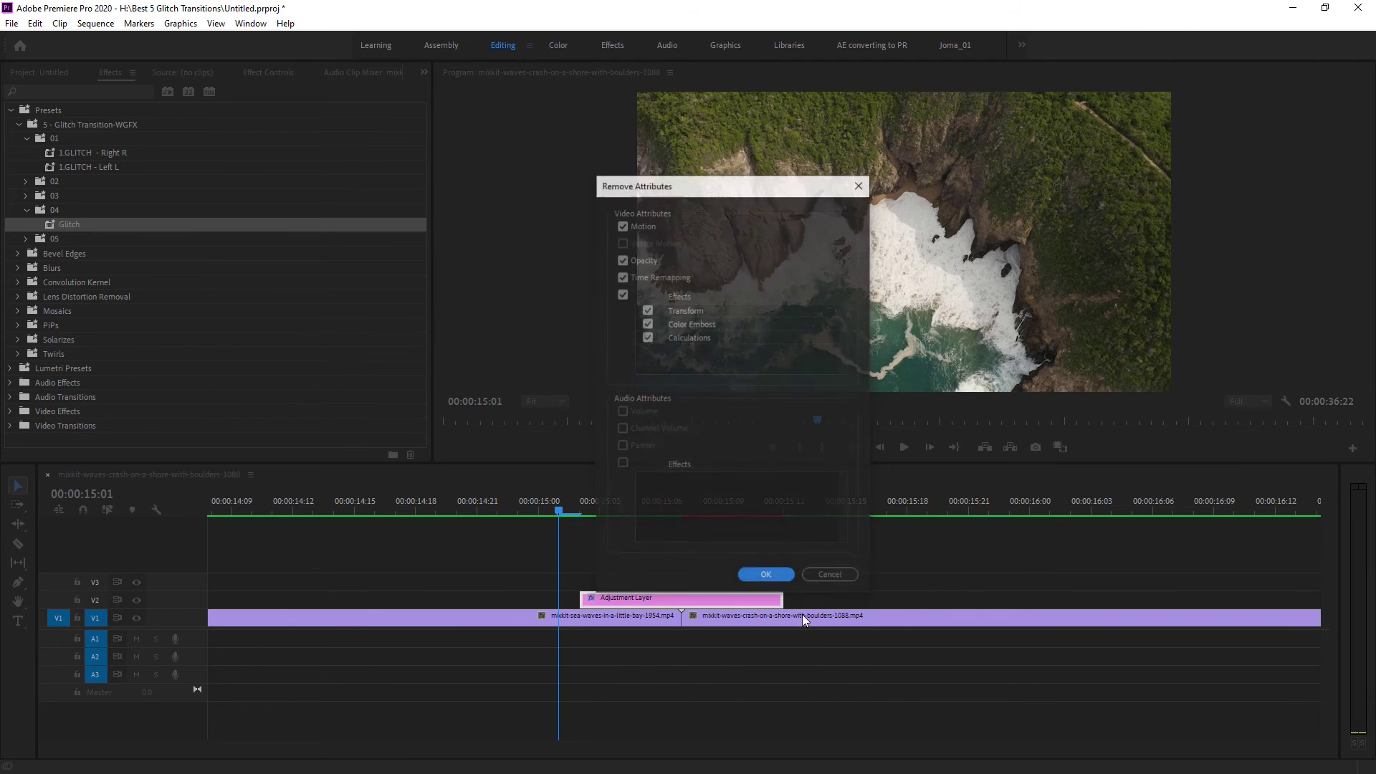
pyautogui.click(759, 573)
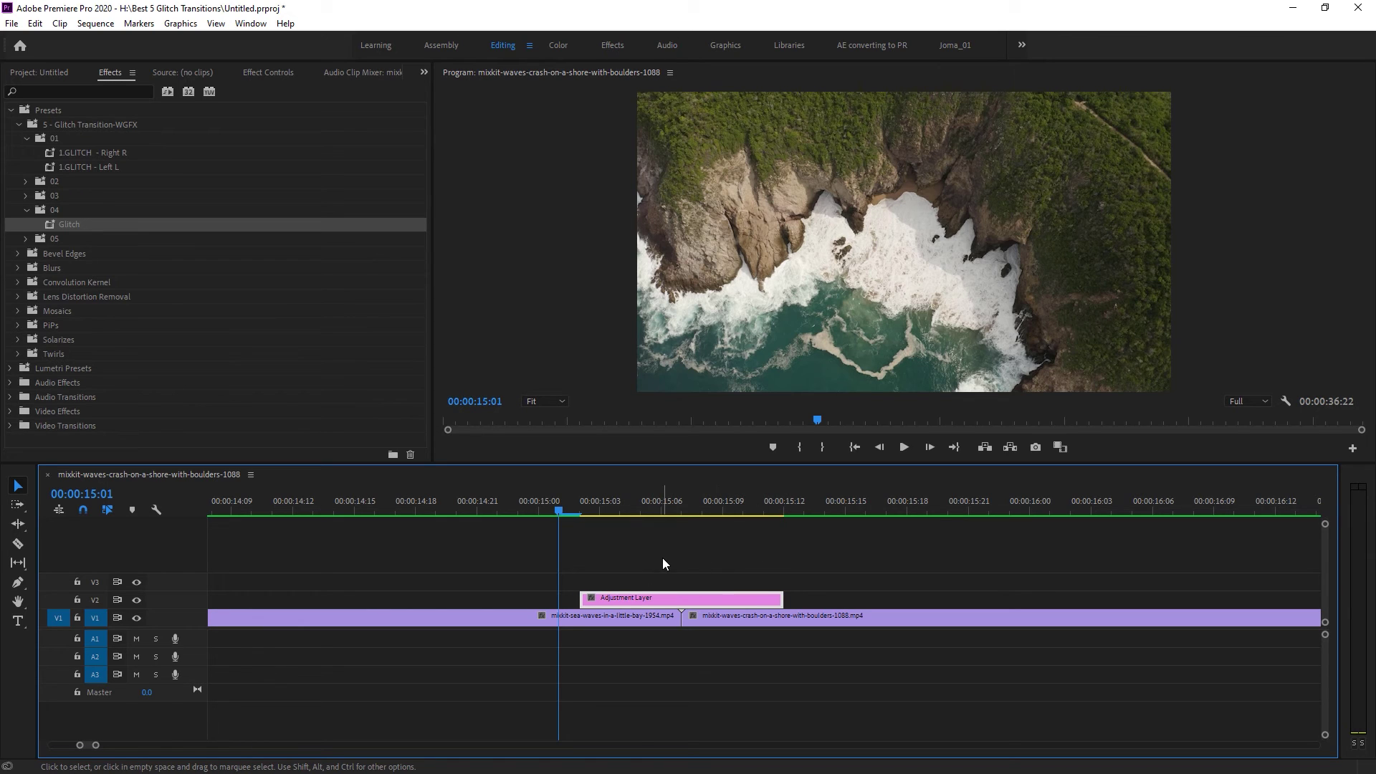
pyautogui.moveTo(70, 225); pyautogui.dragTo(658, 599)
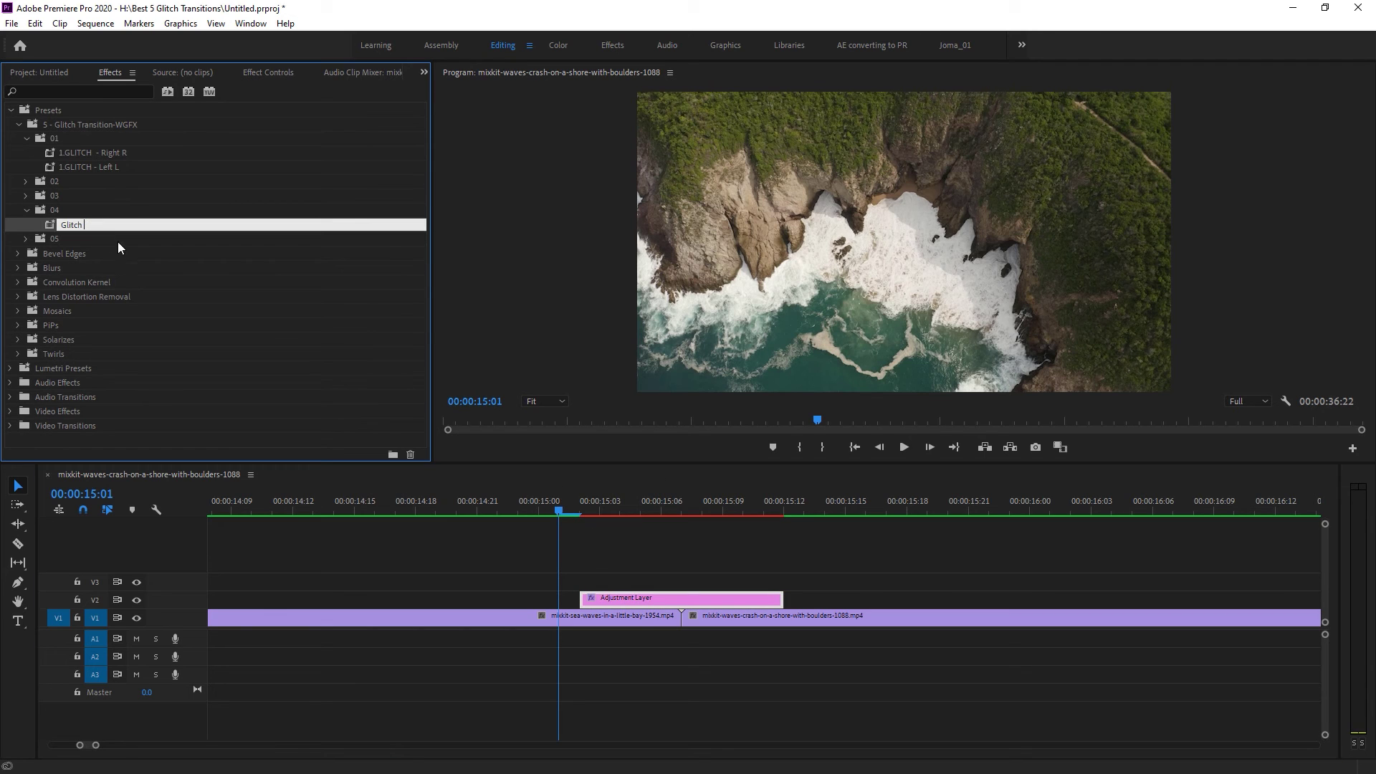
pyautogui.click(477, 552)
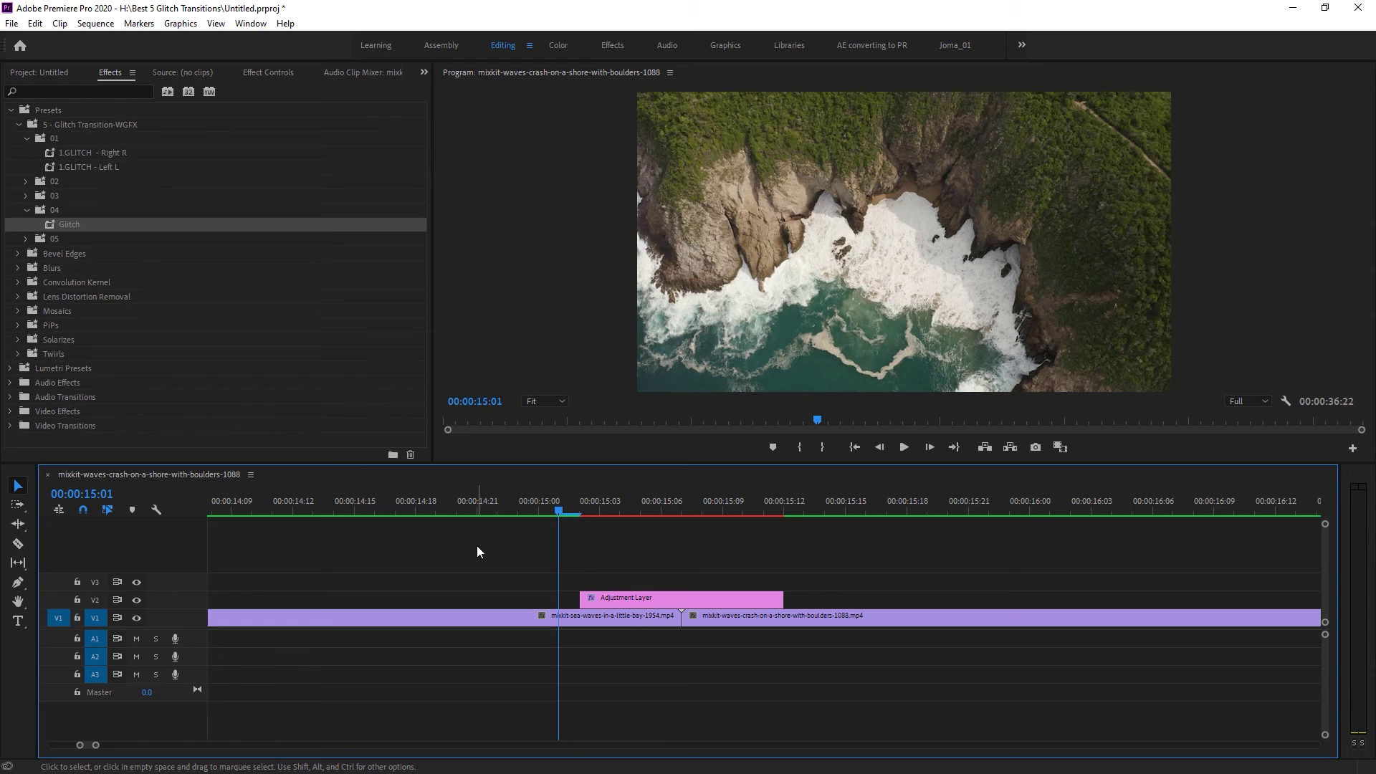
pyautogui.press('space')
pyautogui.press('\\')
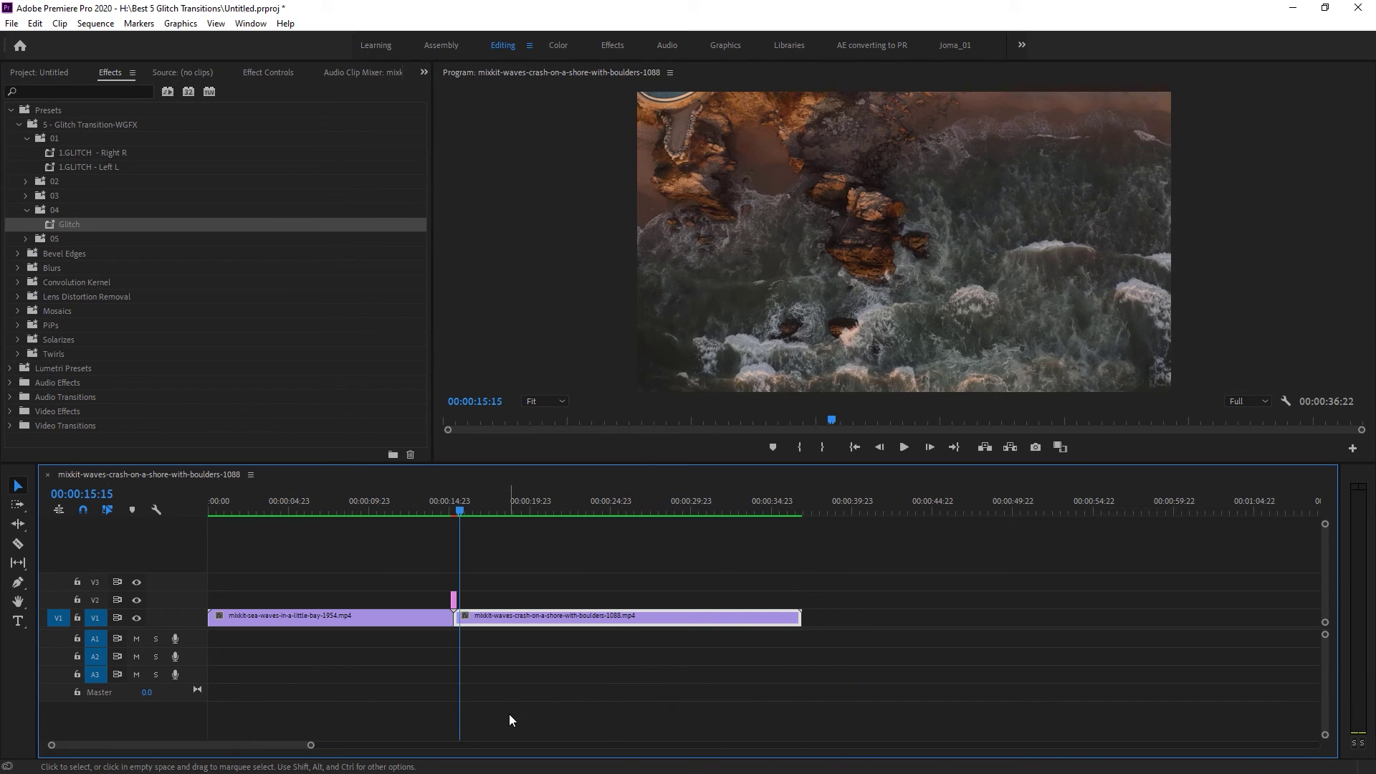